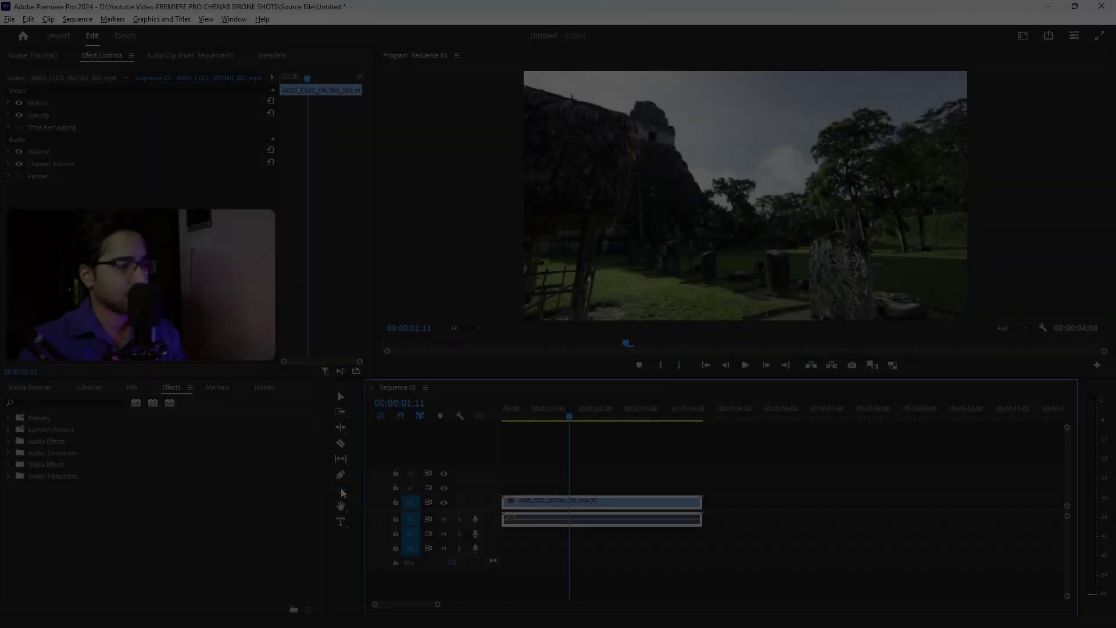
# - Draw a white circle over the temple footage with the Ellipse Tool, redrawing once
pyautogui.click(340, 490)
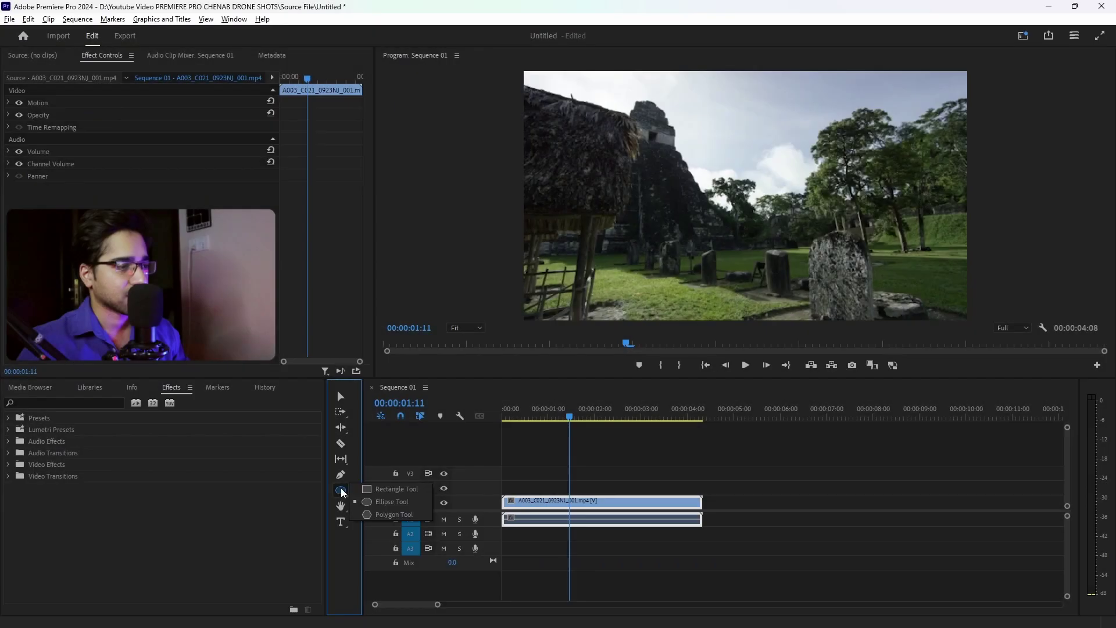
pyautogui.click(385, 503)
pyautogui.moveTo(698, 167); pyautogui.dragTo(796, 273)
pyautogui.hotkey('ctrl', 'z')
pyautogui.moveTo(708, 196); pyautogui.dragTo(835, 322)
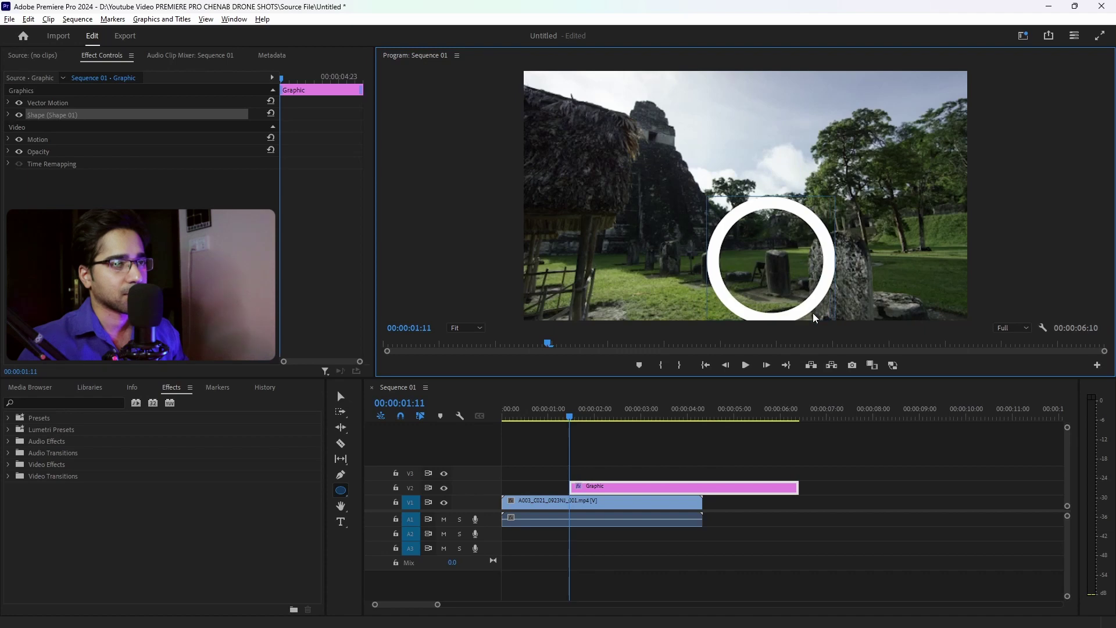
# - Move the ring up and to the left in the frame with the Selection tool
pyautogui.press('v')
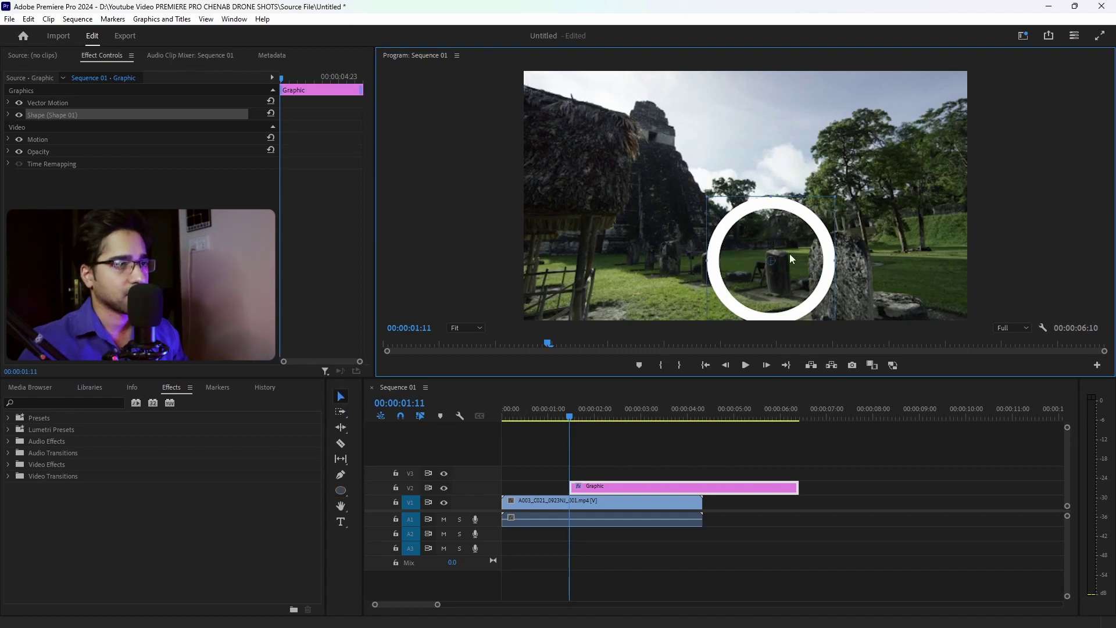
pyautogui.moveTo(828, 247); pyautogui.dragTo(810, 203)
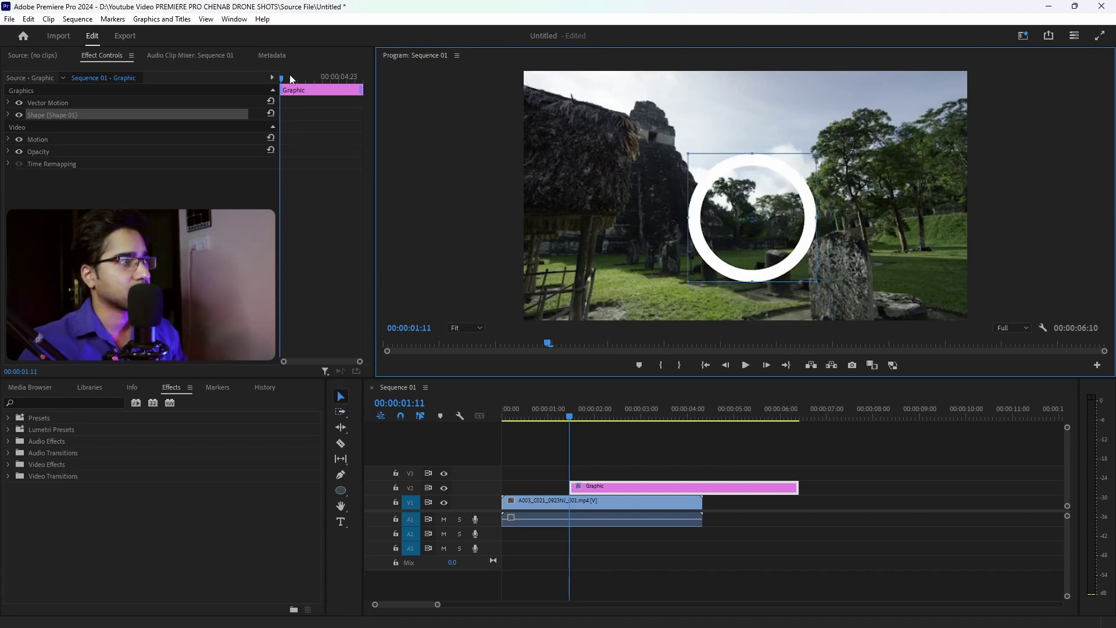
pyautogui.click(233, 19)
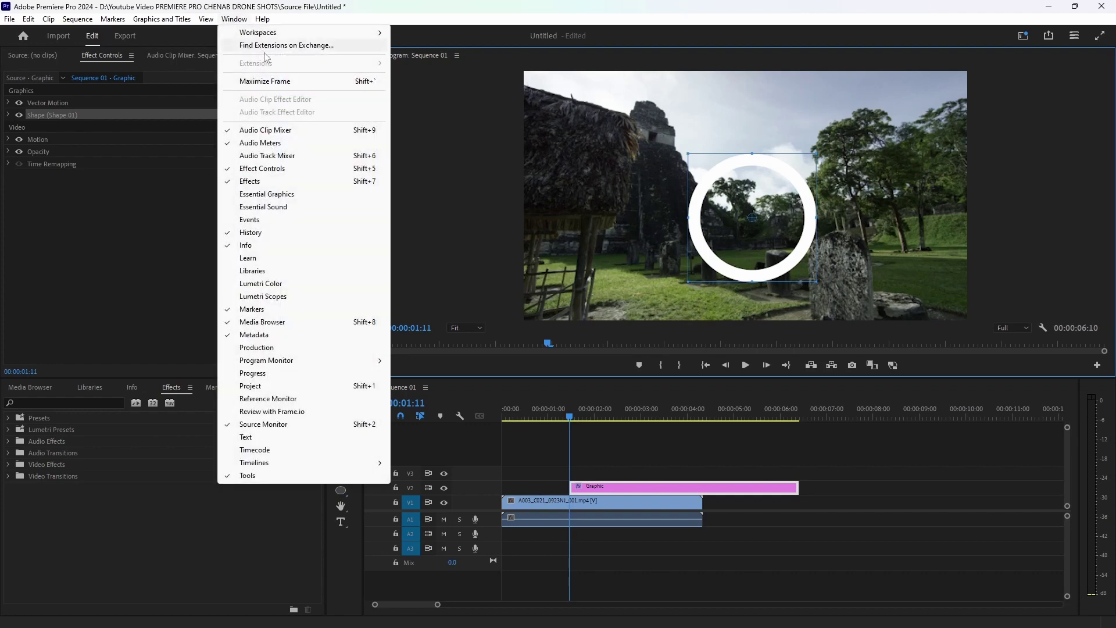
# - In Essential Graphics, centre the ring horizontally and vertically in the frame
pyautogui.click(285, 195)
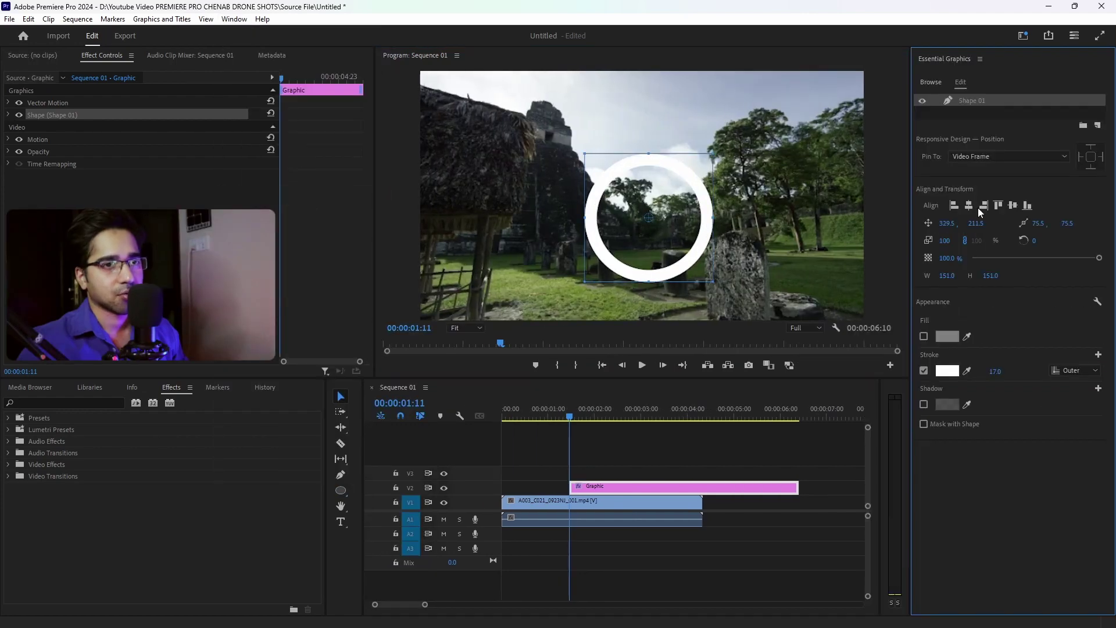
pyautogui.click(968, 206)
pyautogui.click(1013, 205)
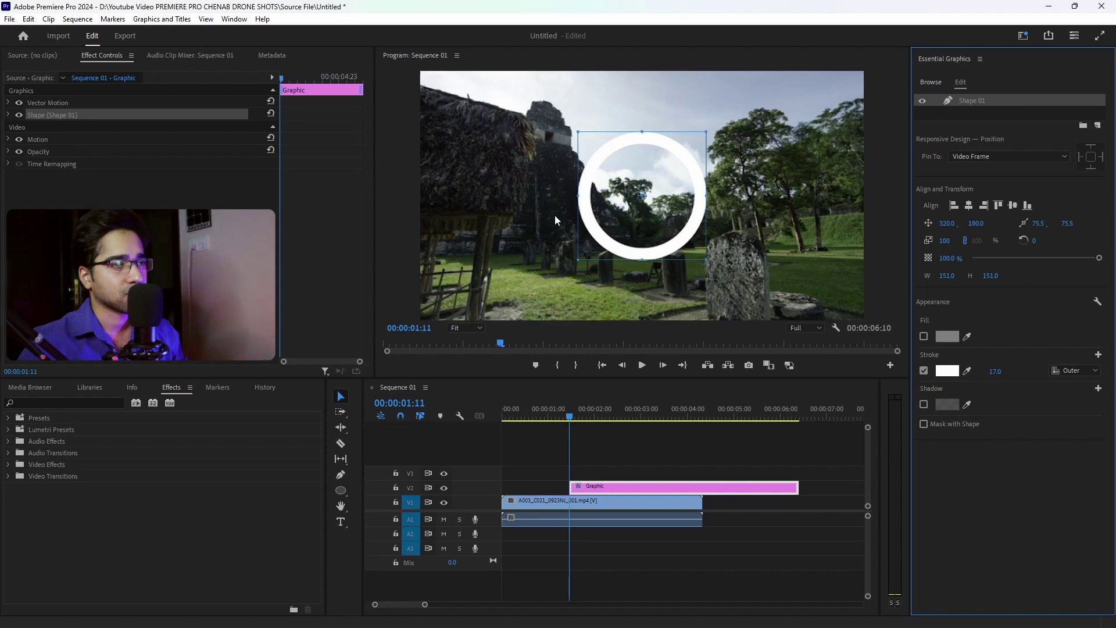
# - Turn the circle's fill off and keep its 17-point white stroke, leaving a hollow ring
pyautogui.click(924, 336)
pyautogui.click(925, 371)
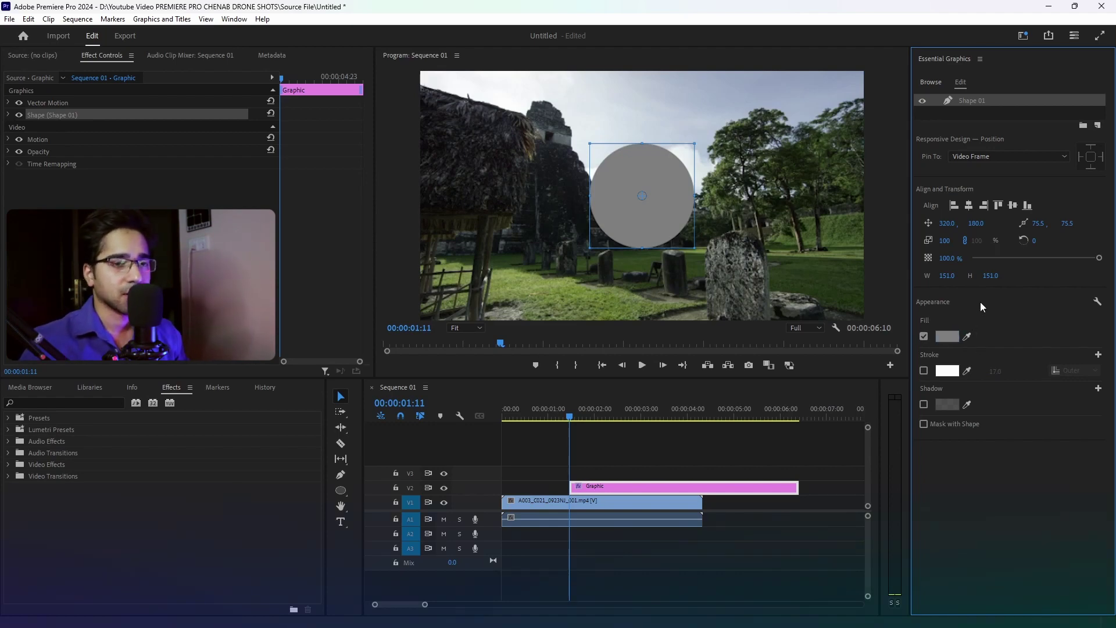
pyautogui.click(925, 371)
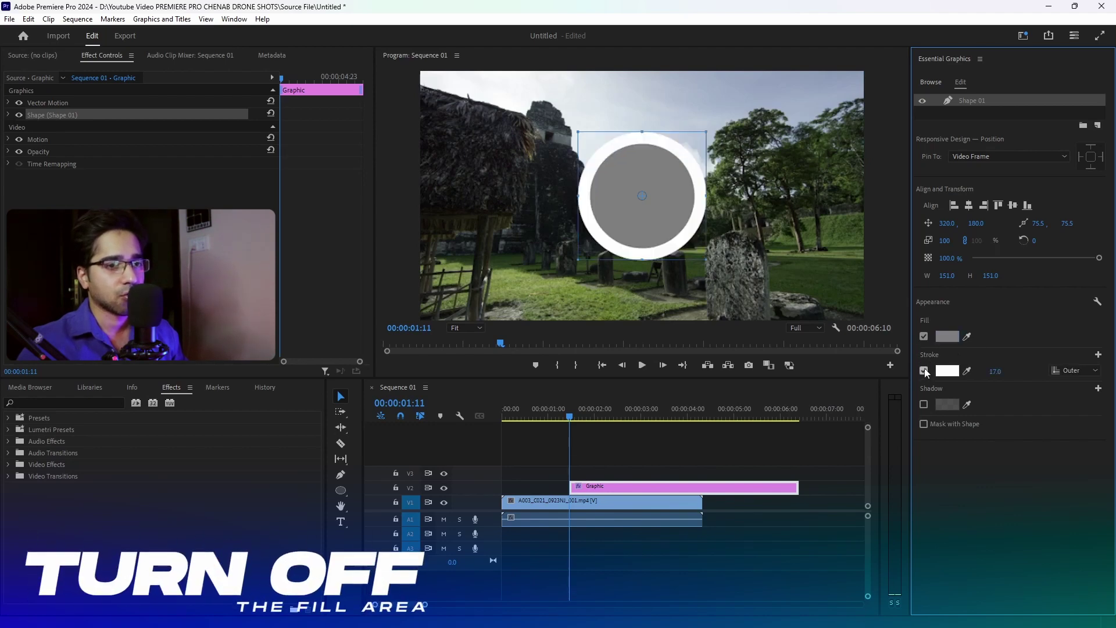
pyautogui.click(924, 337)
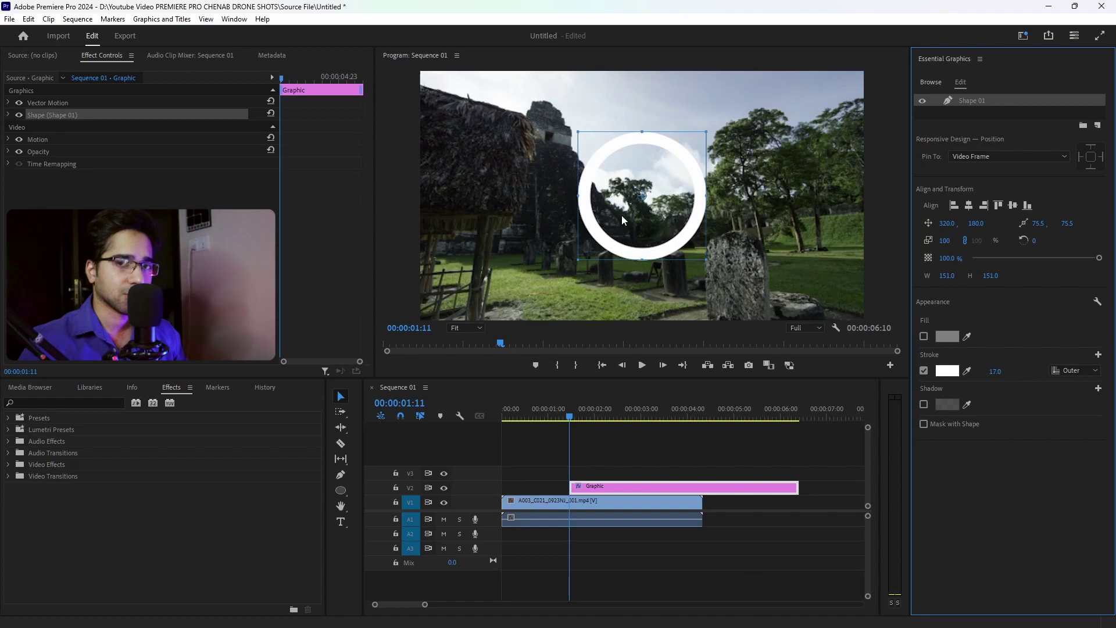
pyautogui.click(947, 371)
pyautogui.moveTo(609, 224); pyautogui.dragTo(677, 320)
pyautogui.moveTo(657, 374); pyautogui.dragTo(663, 407)
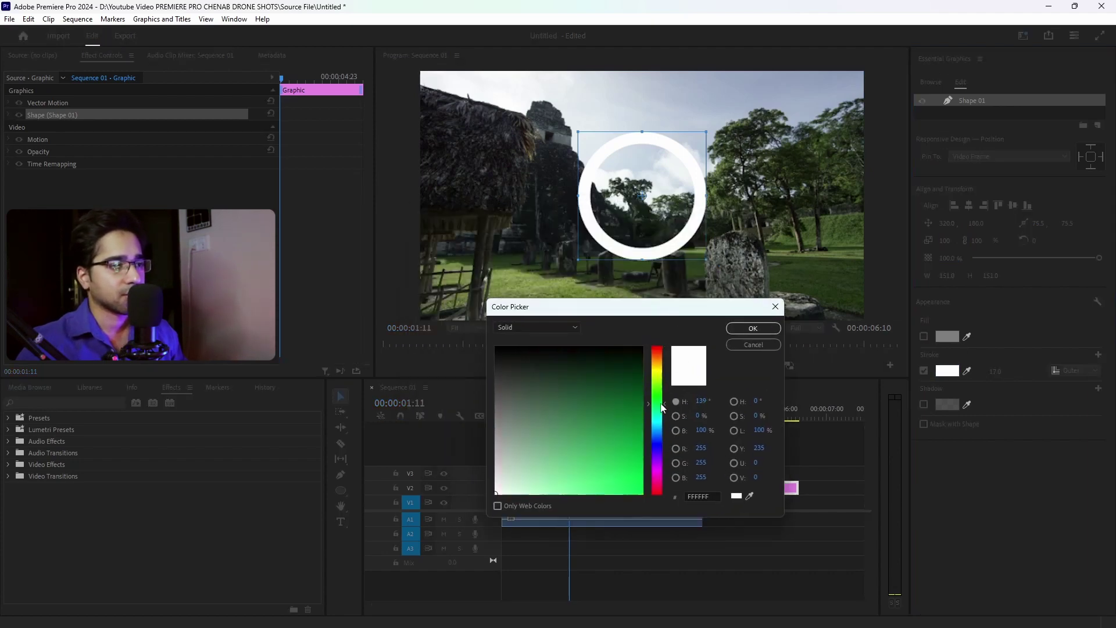
pyautogui.moveTo(641, 491); pyautogui.dragTo(657, 511)
pyautogui.moveTo(661, 408)
pyautogui.mouseDown()
pyautogui.moveTo(663, 430)
pyautogui.moveTo(657, 348)
pyautogui.mouseUp()
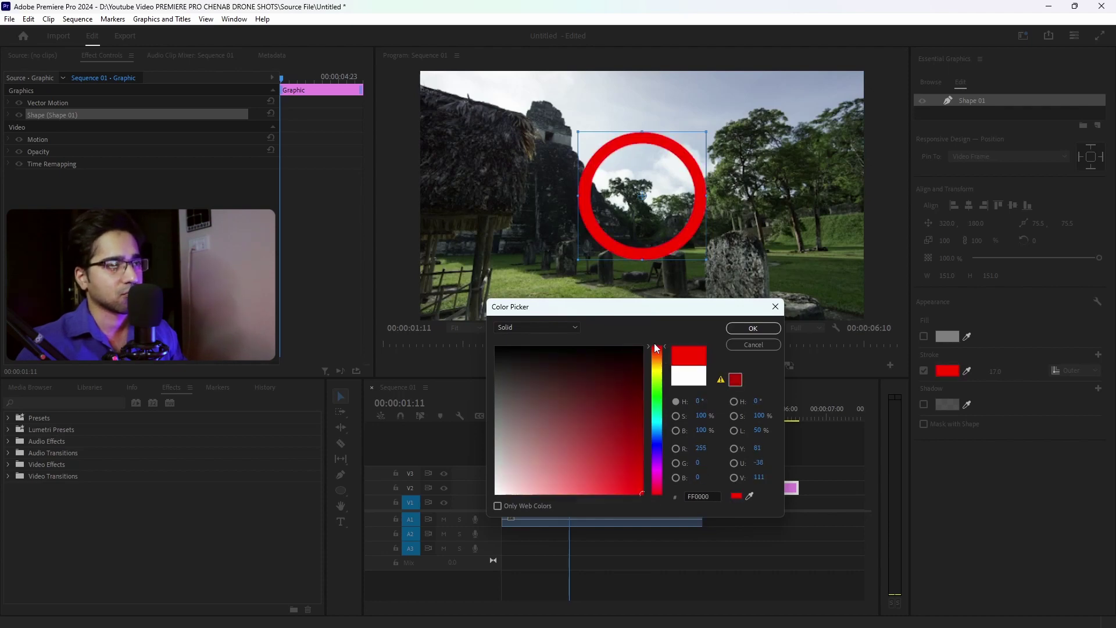
pyautogui.moveTo(643, 428); pyautogui.dragTo(490, 498)
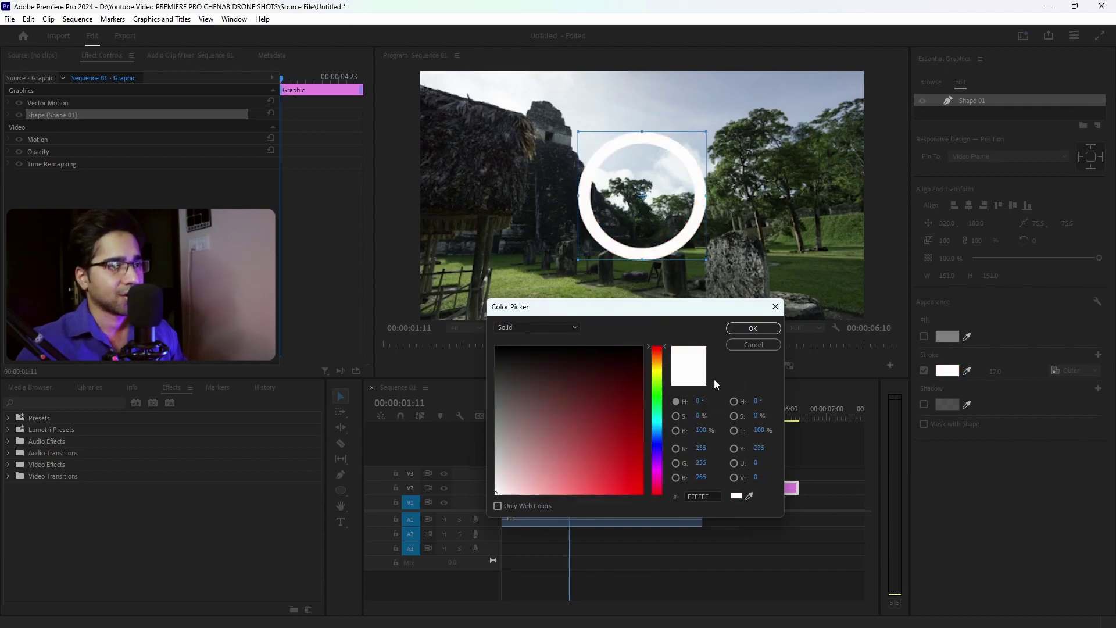
pyautogui.click(753, 329)
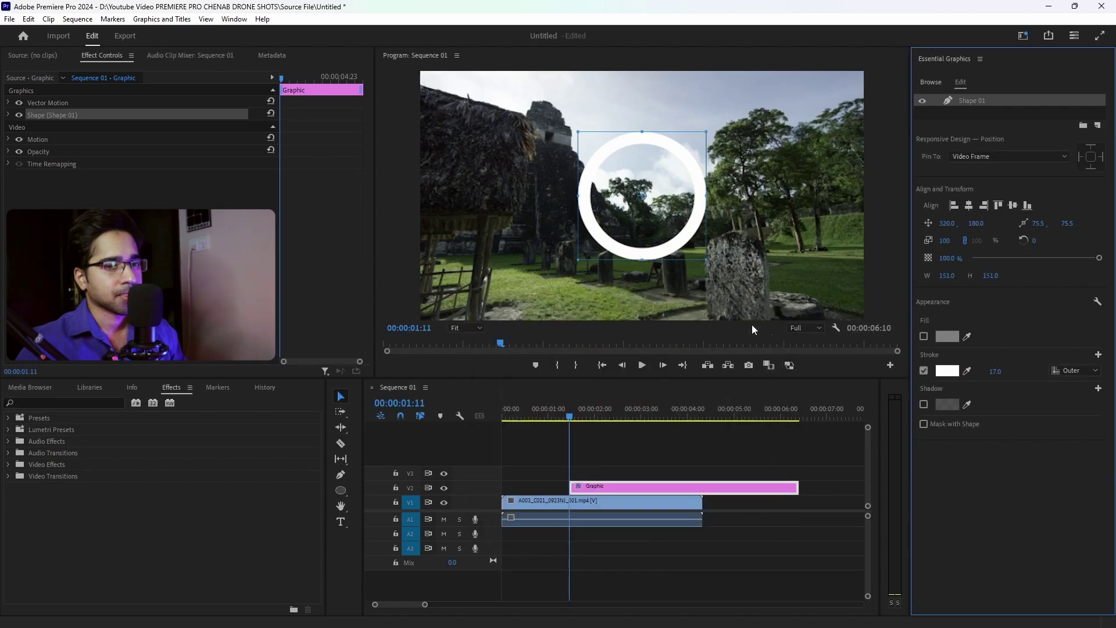
pyautogui.click(1098, 355)
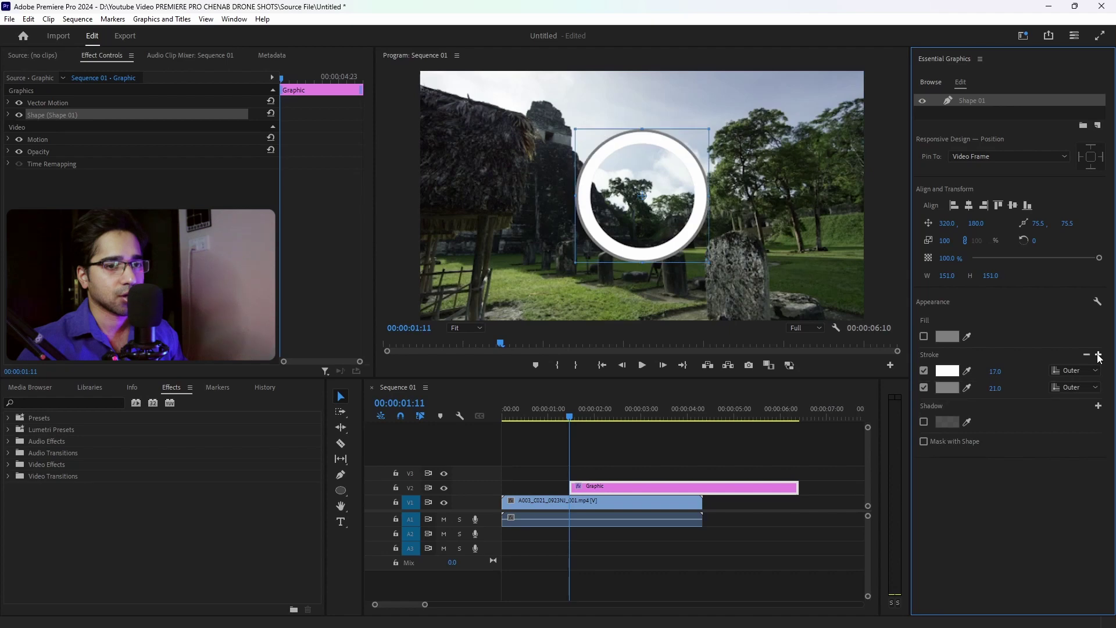
pyautogui.click(958, 387)
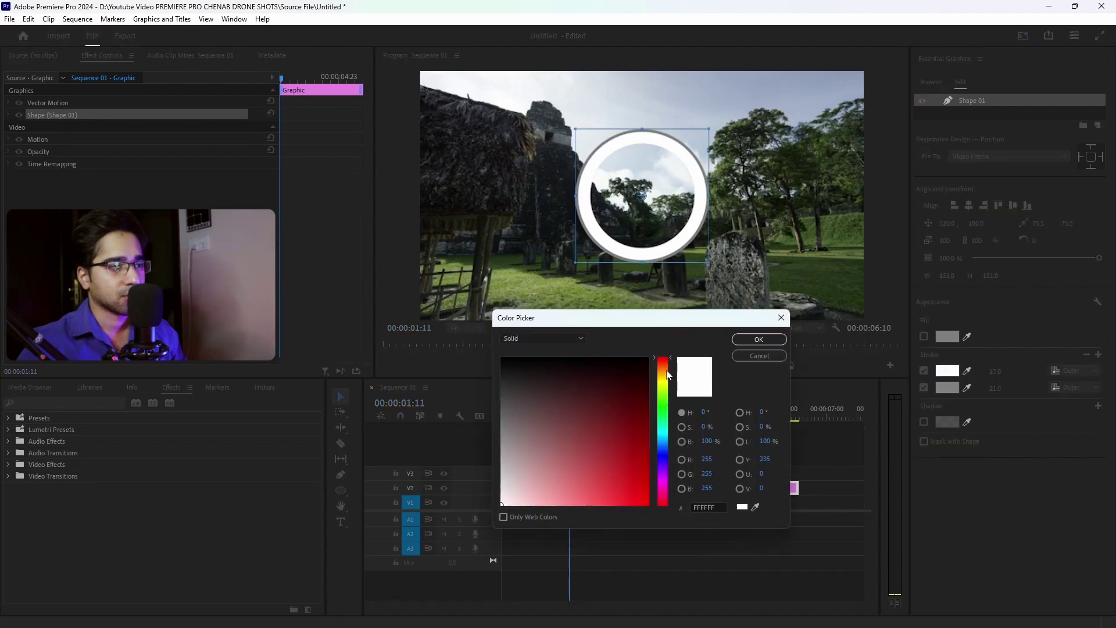
pyautogui.moveTo(666, 373); pyautogui.dragTo(666, 386)
pyautogui.moveTo(649, 503)
pyautogui.mouseDown()
pyautogui.moveTo(618, 399)
pyautogui.moveTo(657, 395)
pyautogui.moveTo(667, 518)
pyautogui.mouseUp()
pyautogui.moveTo(615, 417); pyautogui.dragTo(500, 494)
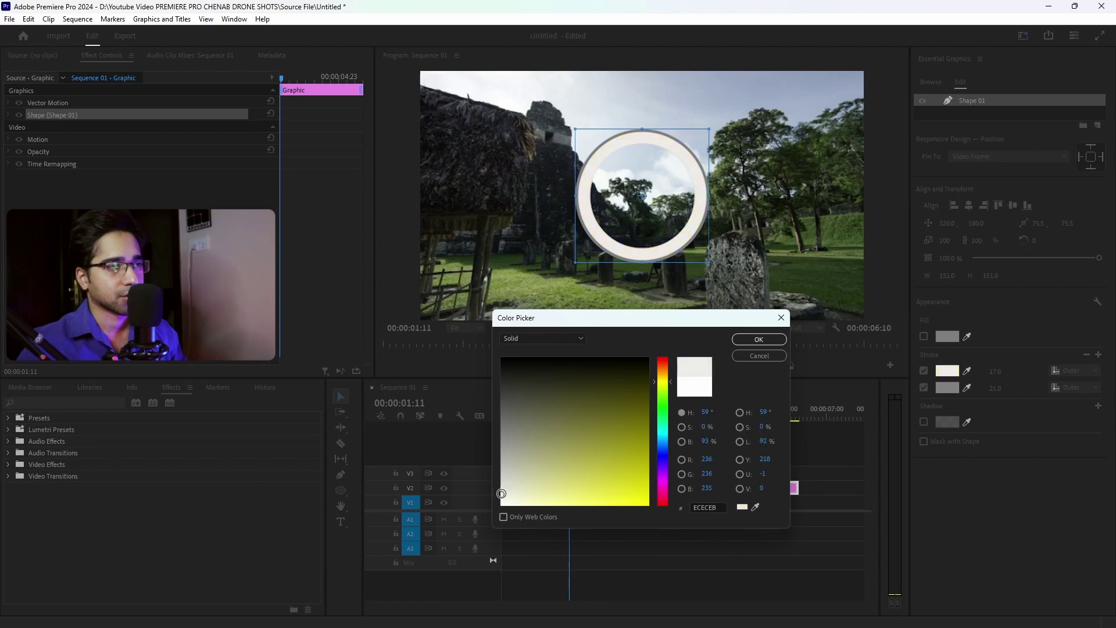
pyautogui.click(759, 355)
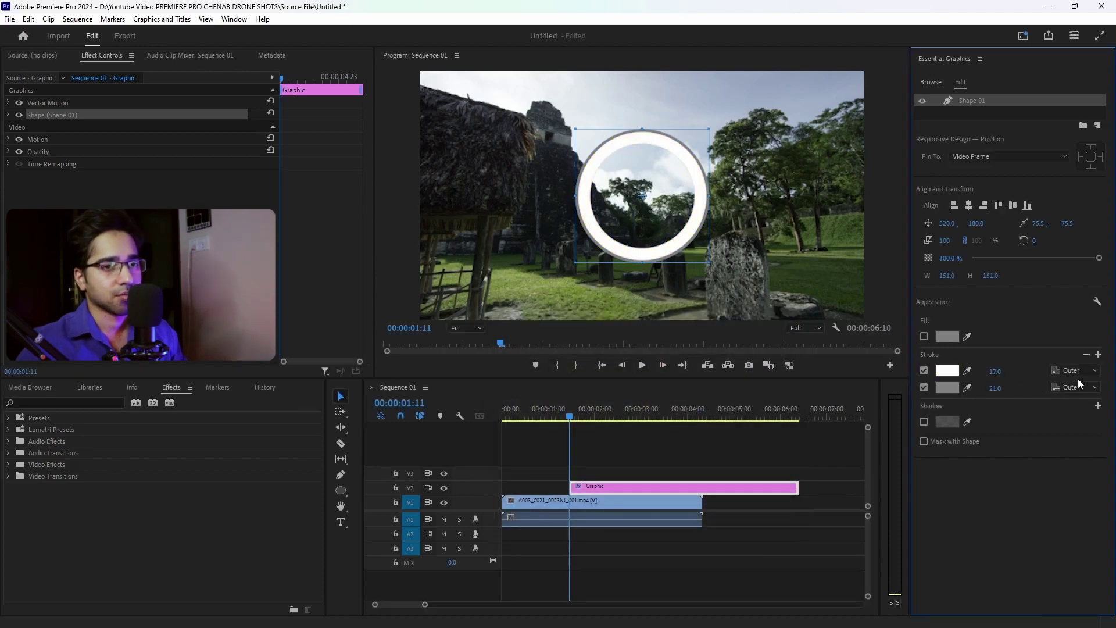
pyautogui.click(1087, 355)
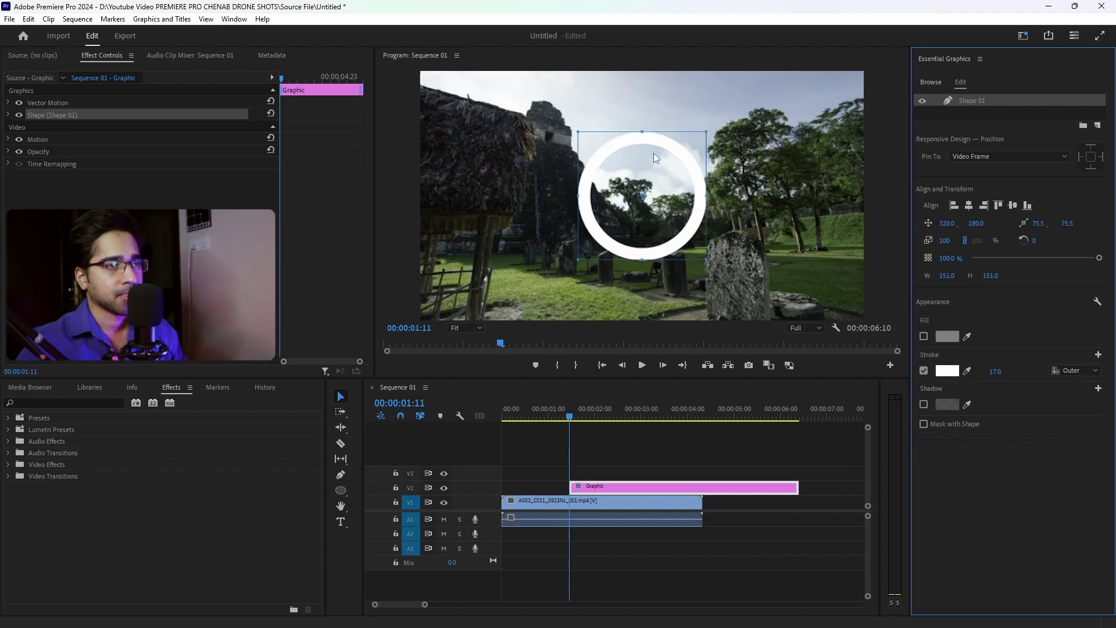
# - Enlarge the ring to about 176×170 and re-centre it vertically
pyautogui.moveTo(708, 260); pyautogui.dragTo(729, 283)
pyautogui.hotkey('ctrl', 'z')
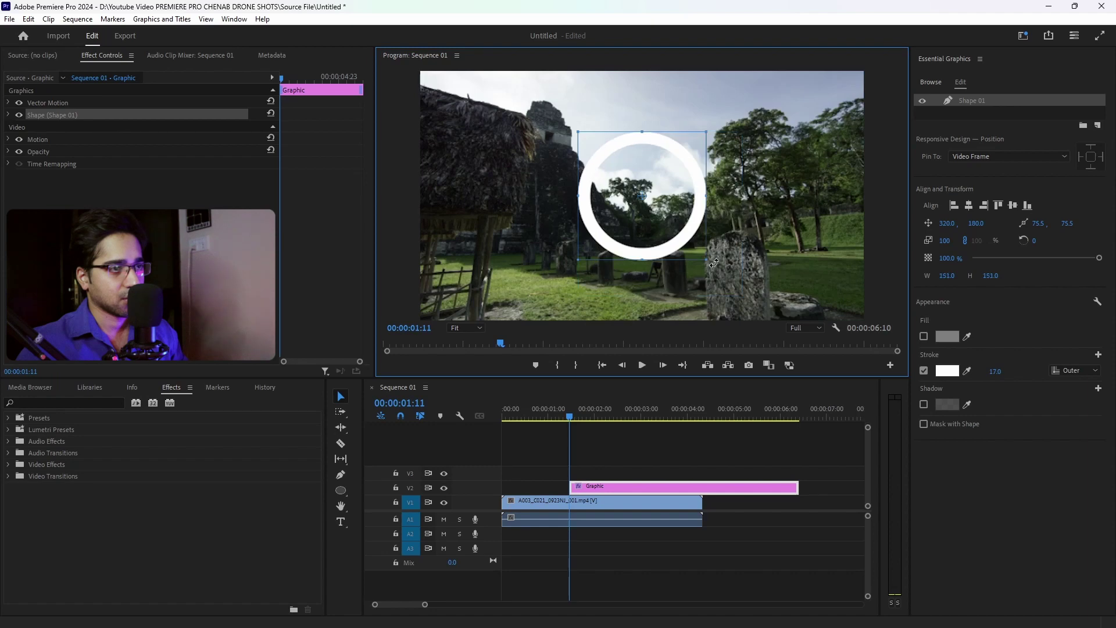
pyautogui.hotkey('ctrl', 'shift', 'z')
pyautogui.hotkey('ctrl', 'z')
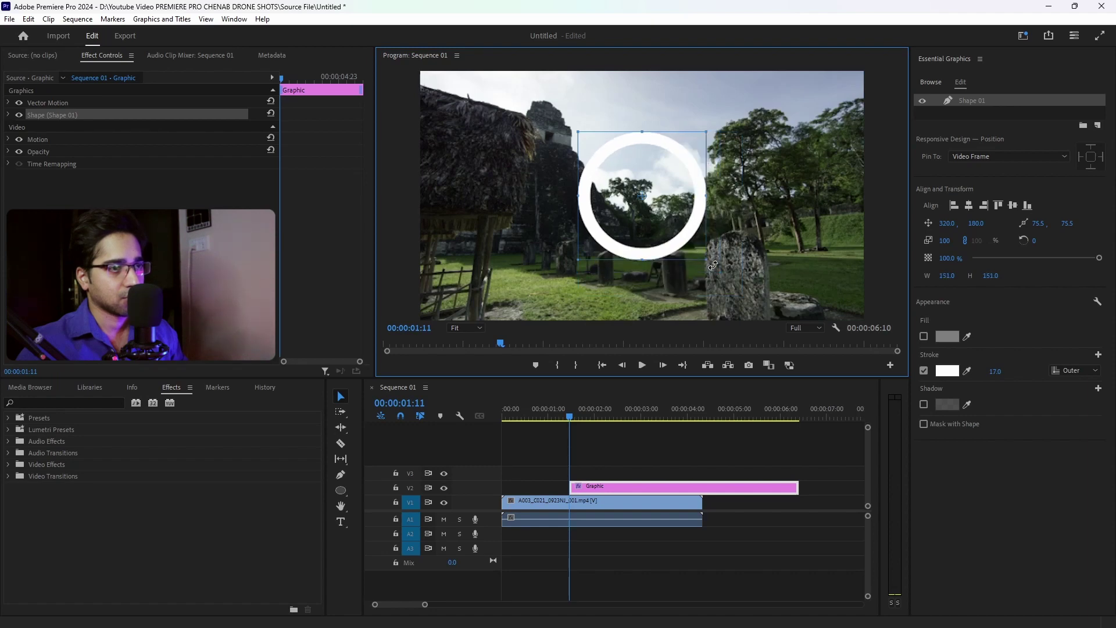
pyautogui.moveTo(708, 260); pyautogui.dragTo(715, 273)
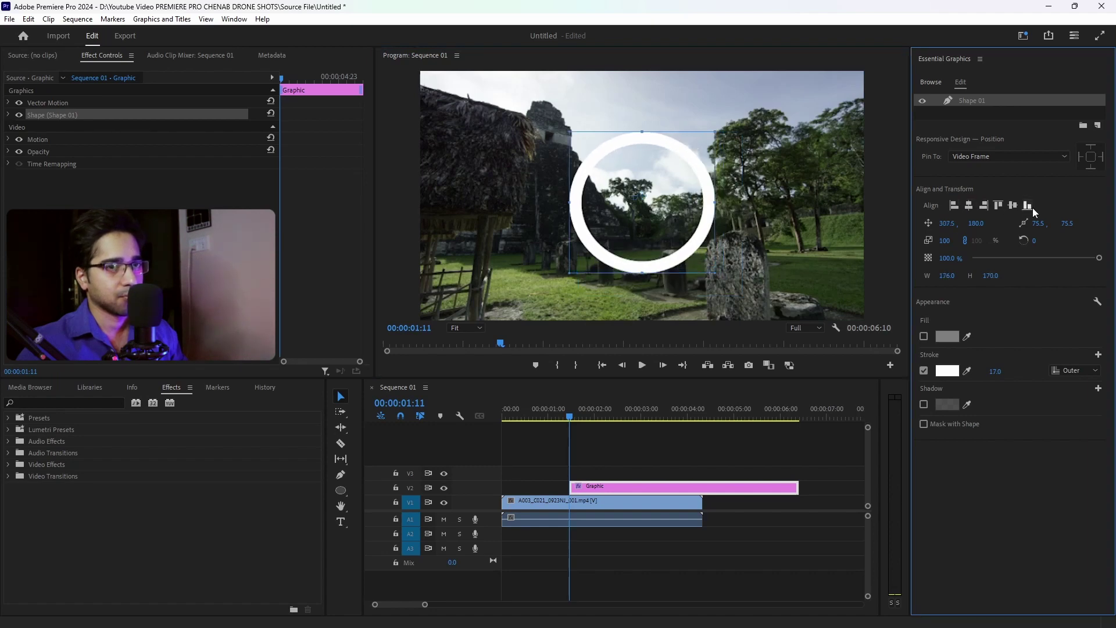
pyautogui.click(1015, 206)
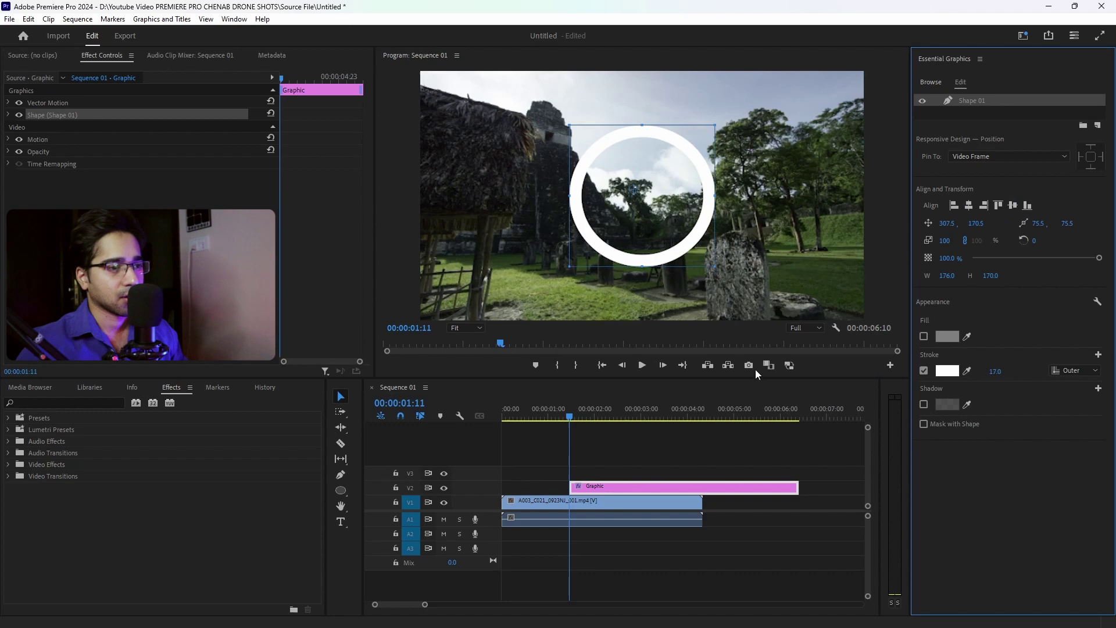
# - Move the Graphic clip to the sequence start and trim its end to match the footage
pyautogui.click(623, 487)
pyautogui.moveTo(663, 487); pyautogui.dragTo(585, 486)
pyautogui.moveTo(729, 487); pyautogui.dragTo(698, 487)
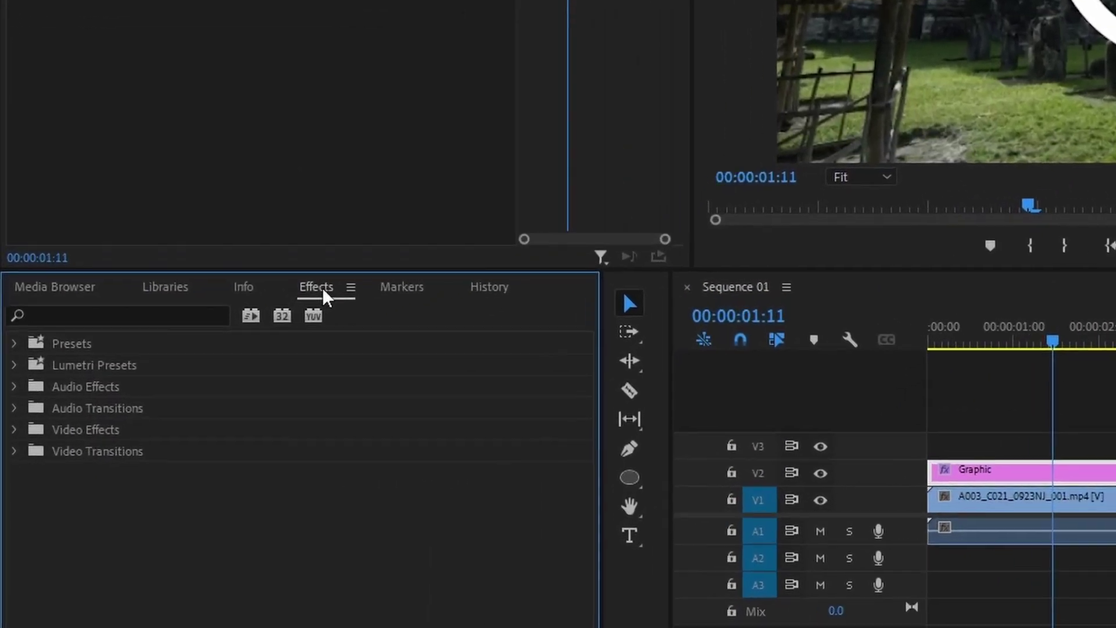
# - Search the Effects panel for 'radia' and drop Radial Wipe onto the Graphic clip on V2
pyautogui.click(172, 388)
pyautogui.click(125, 316)
pyautogui.write('radi')
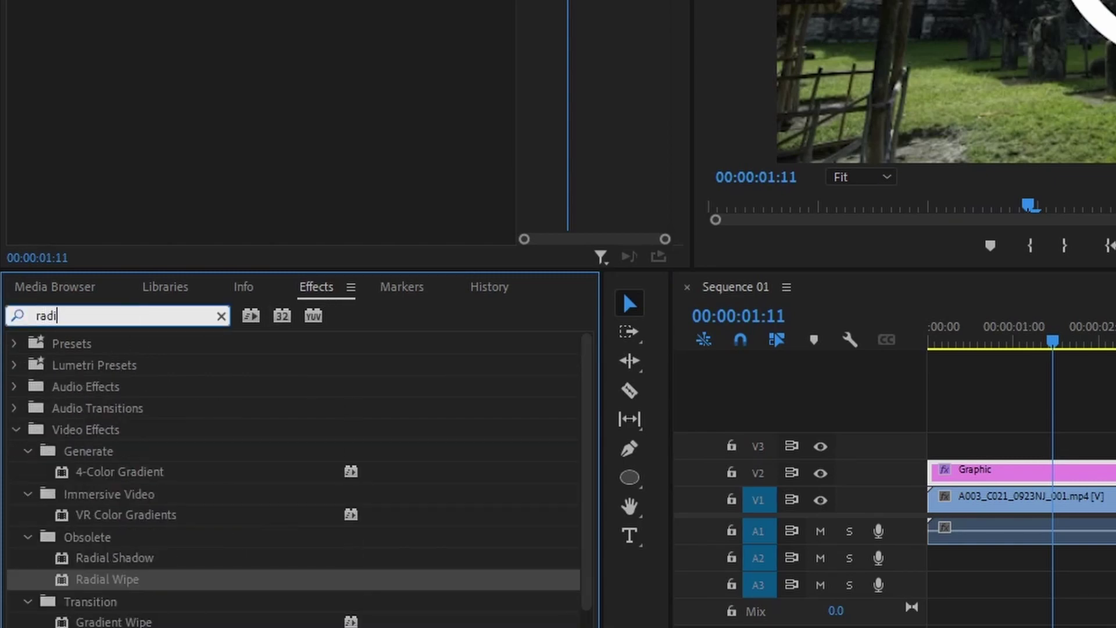
pyautogui.write('a')
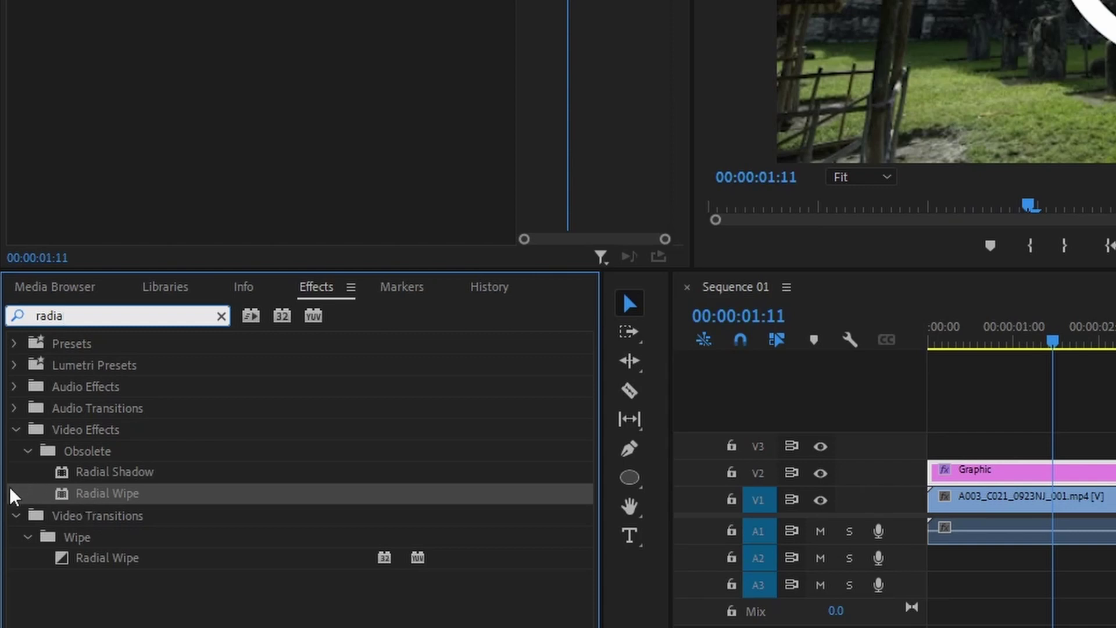
pyautogui.moveTo(60, 491); pyautogui.dragTo(1115, 471)
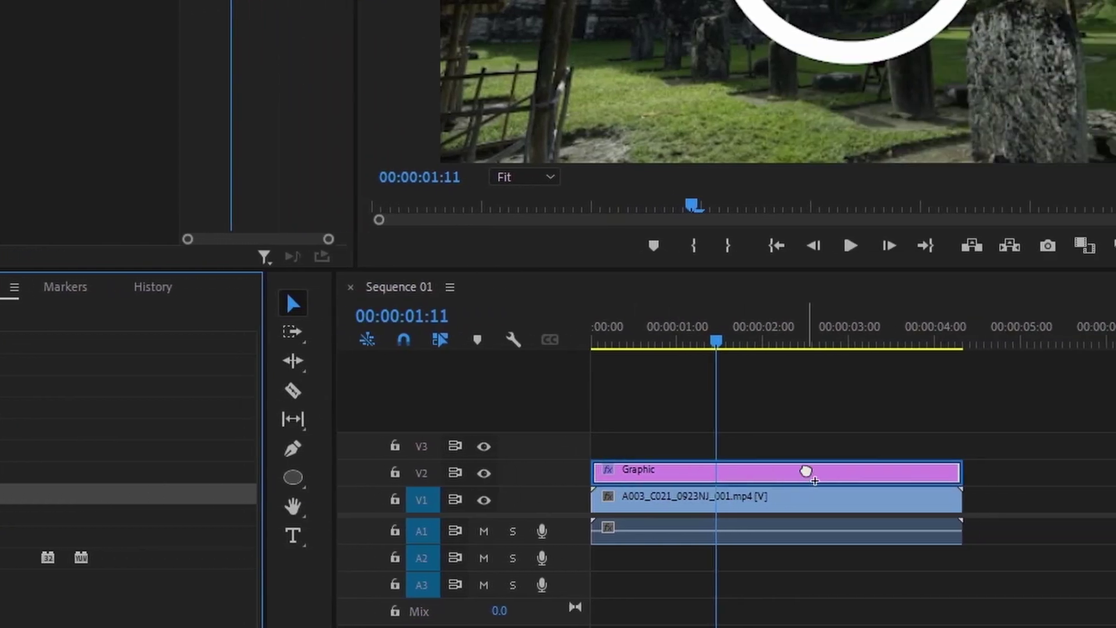
pyautogui.moveTo(806, 471); pyautogui.dragTo(807, 473)
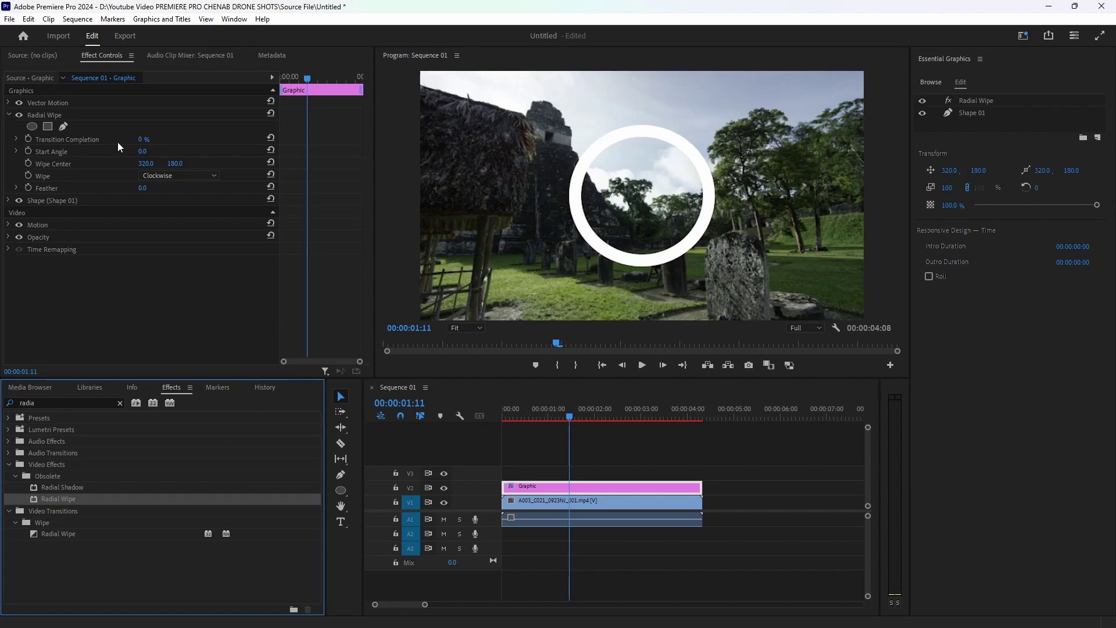
# - Preview the wipe by scrubbing Transition Completion, then try a counterclockwise sweep at about 40%
pyautogui.click(144, 140)
pyautogui.moveTo(144, 139); pyautogui.dragTo(191, 140)
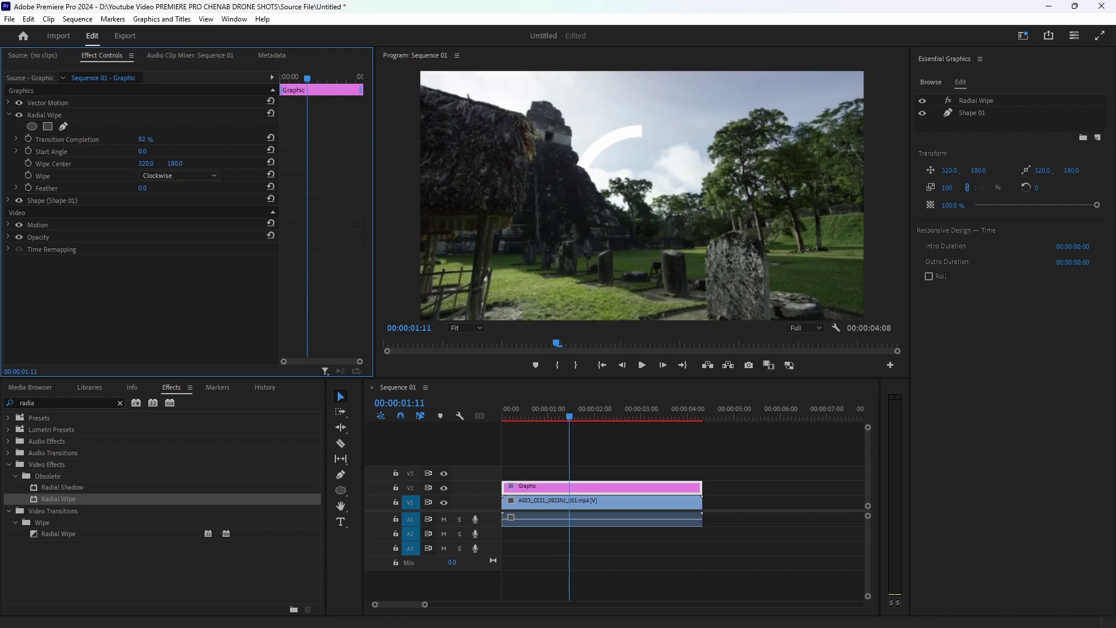
pyautogui.moveTo(192, 140); pyautogui.dragTo(165, 140)
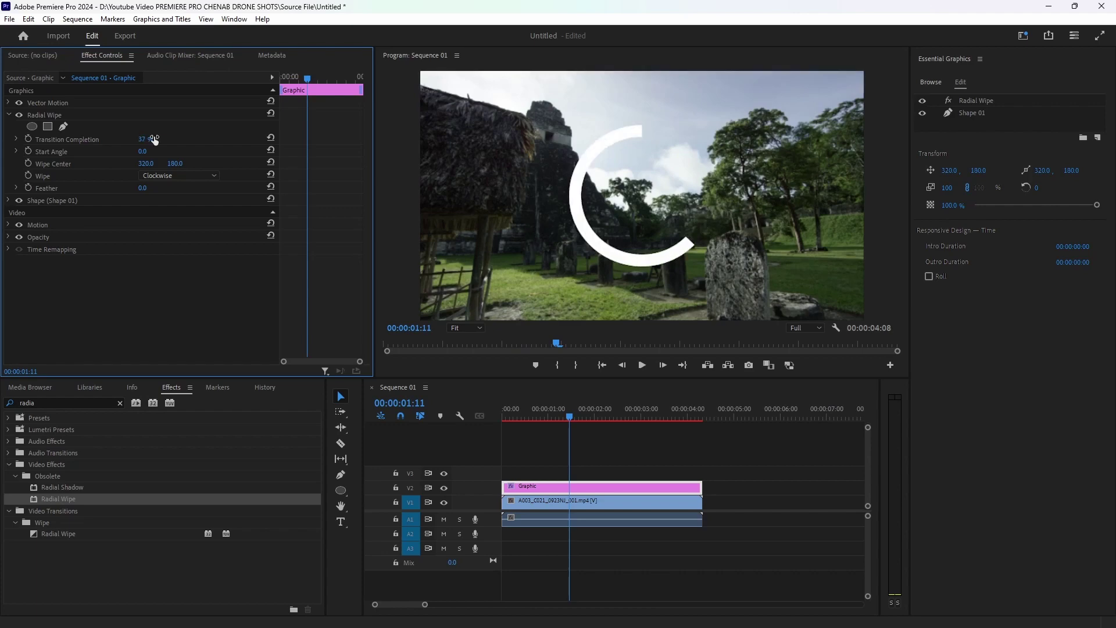
pyautogui.click(212, 178)
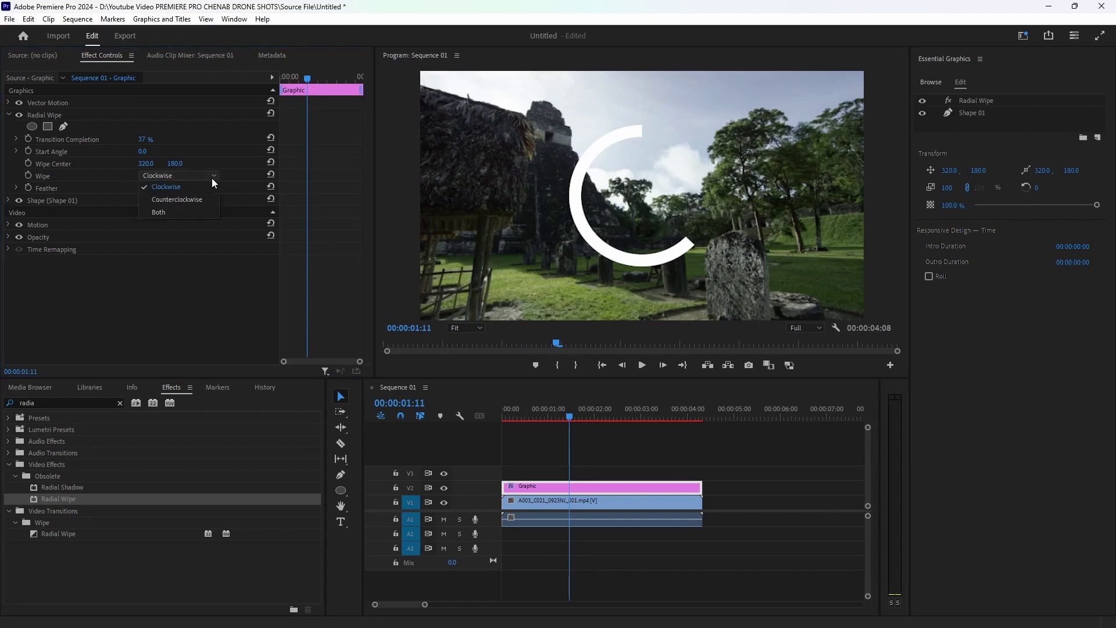
pyautogui.click(193, 201)
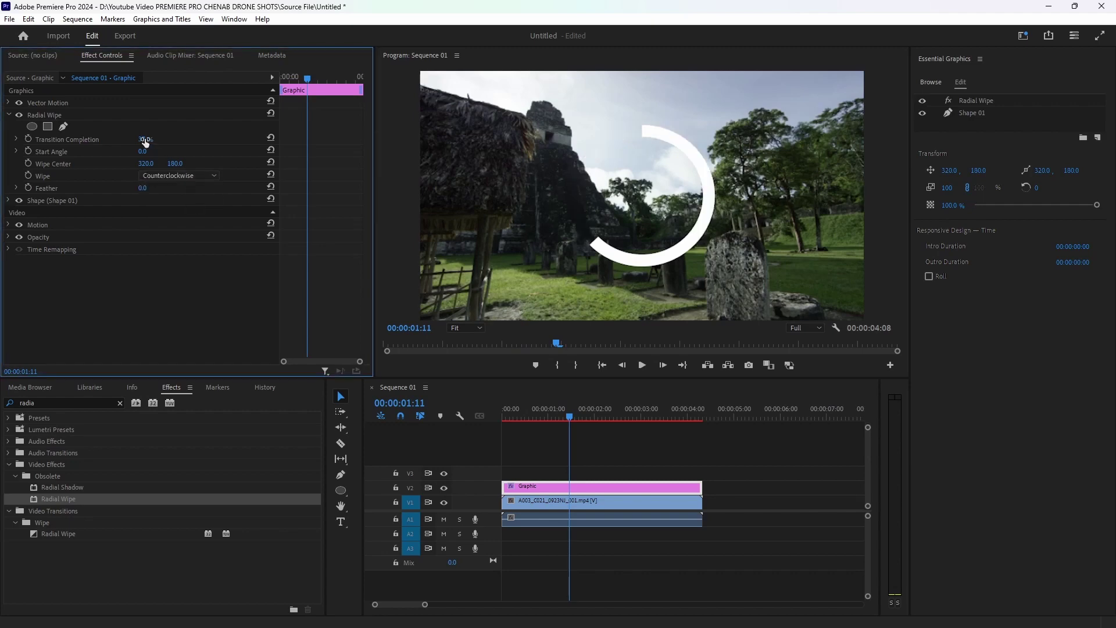
pyautogui.moveTo(142, 140); pyautogui.dragTo(168, 167)
# - Test the Both wipe direction, then settle on Clockwise and return the playhead to the start
pyautogui.click(208, 179)
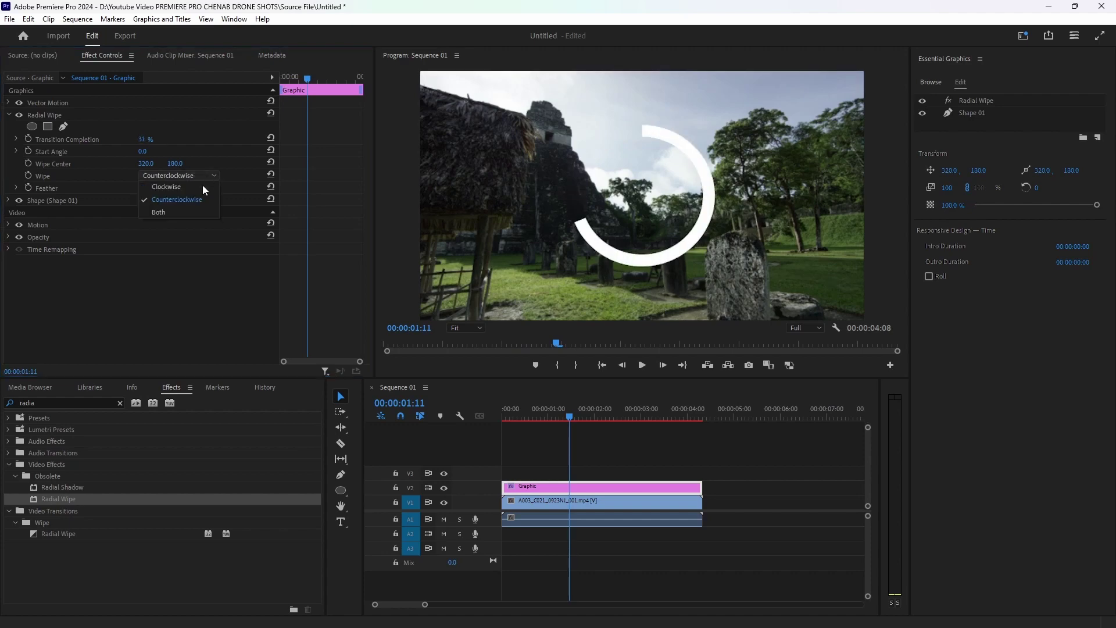
pyautogui.click(186, 190)
pyautogui.click(181, 180)
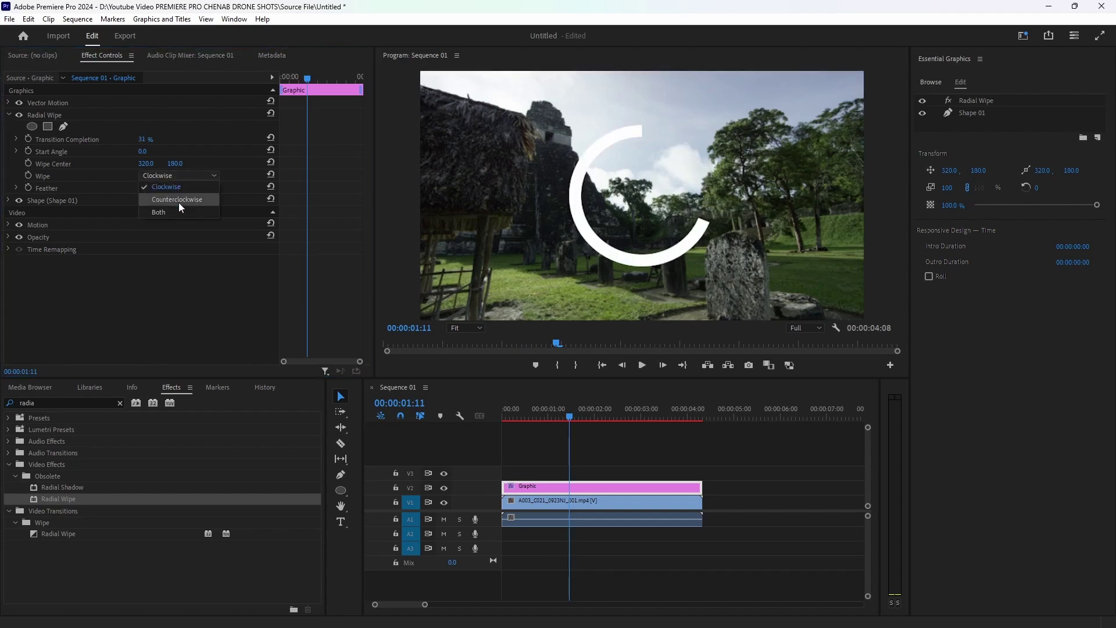
pyautogui.click(179, 203)
pyautogui.click(176, 176)
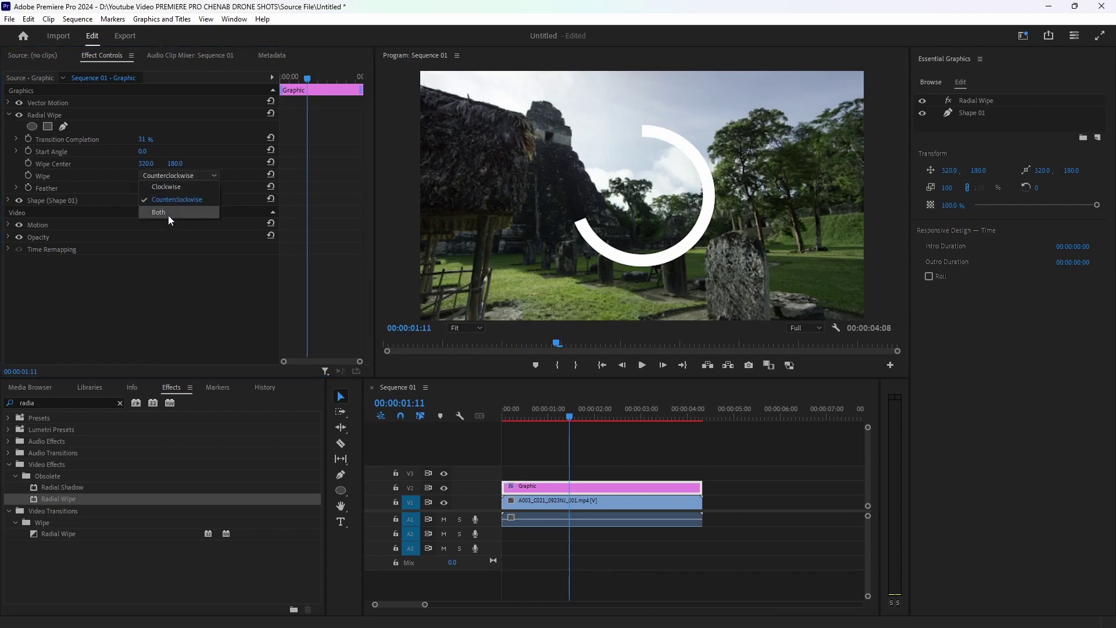
pyautogui.click(170, 215)
pyautogui.moveTo(142, 139)
pyautogui.mouseDown()
pyautogui.moveTo(170, 139)
pyautogui.moveTo(123, 140)
pyautogui.mouseUp()
pyautogui.click(177, 175)
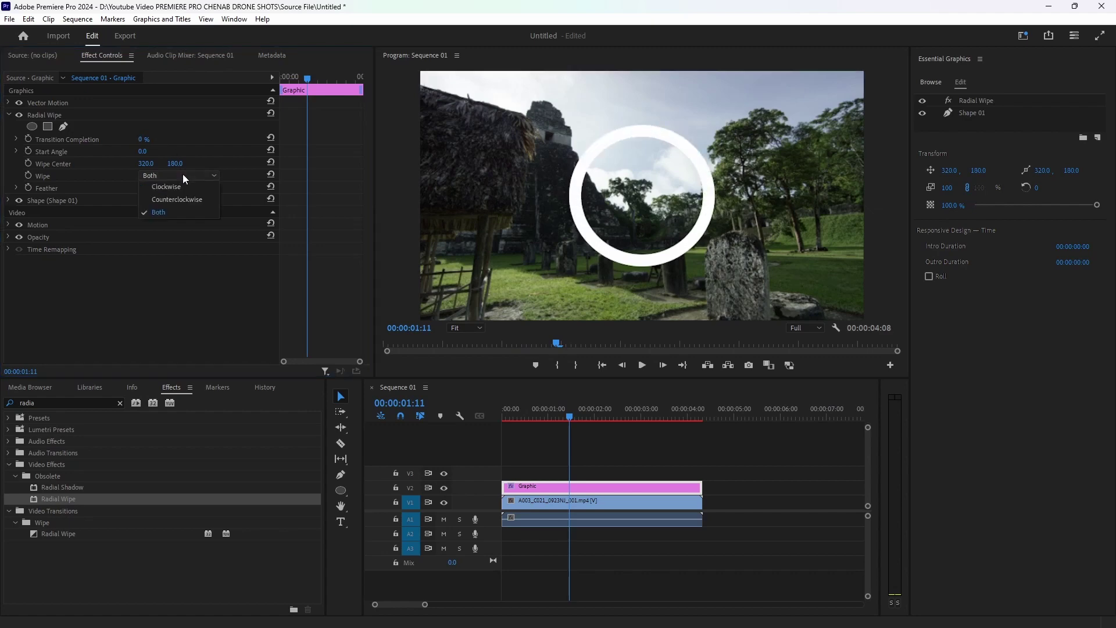
pyautogui.click(170, 186)
pyautogui.moveTo(567, 417); pyautogui.dragTo(492, 413)
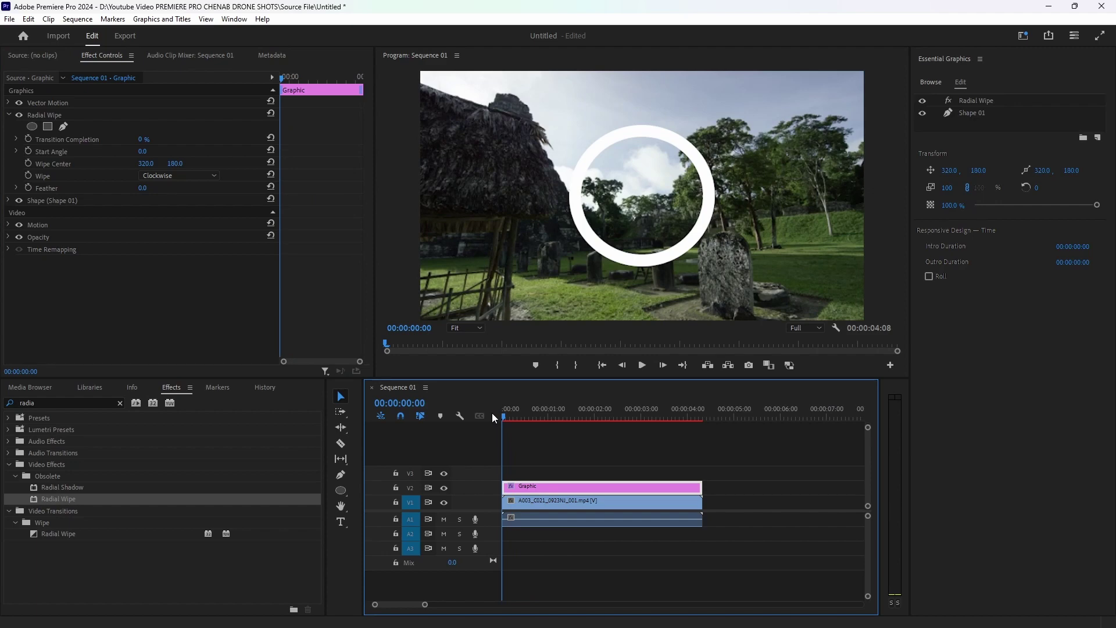
# - At 00:00:00:09, keyframe Transition Completion at 100% with a counterclockwise wipe
pyautogui.click(506, 417)
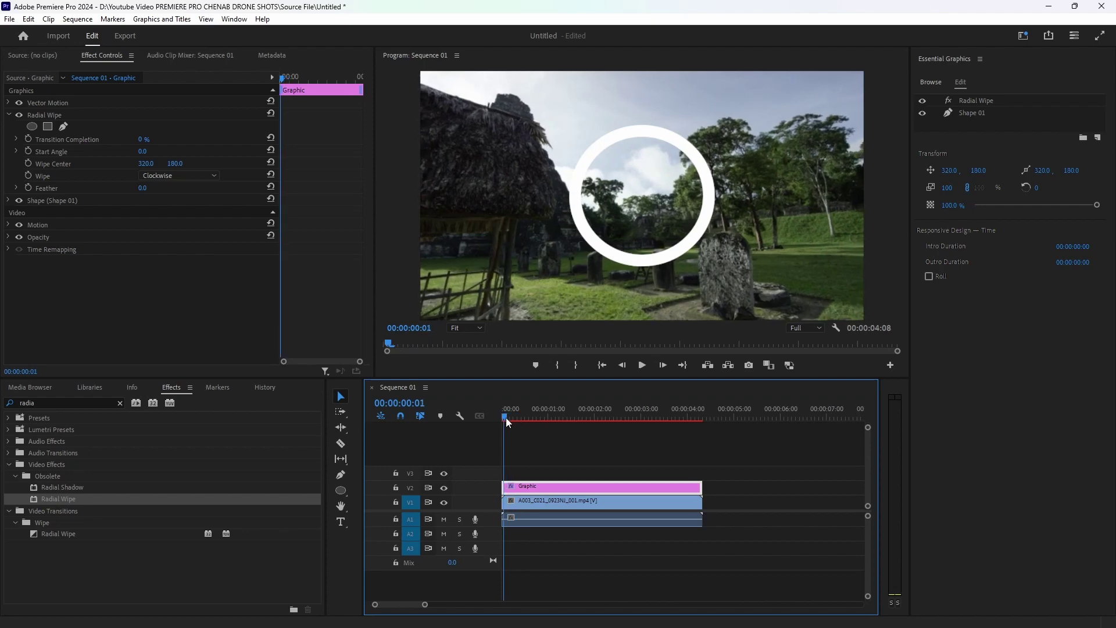
pyautogui.moveTo(508, 419); pyautogui.dragTo(521, 421)
pyautogui.click(28, 139)
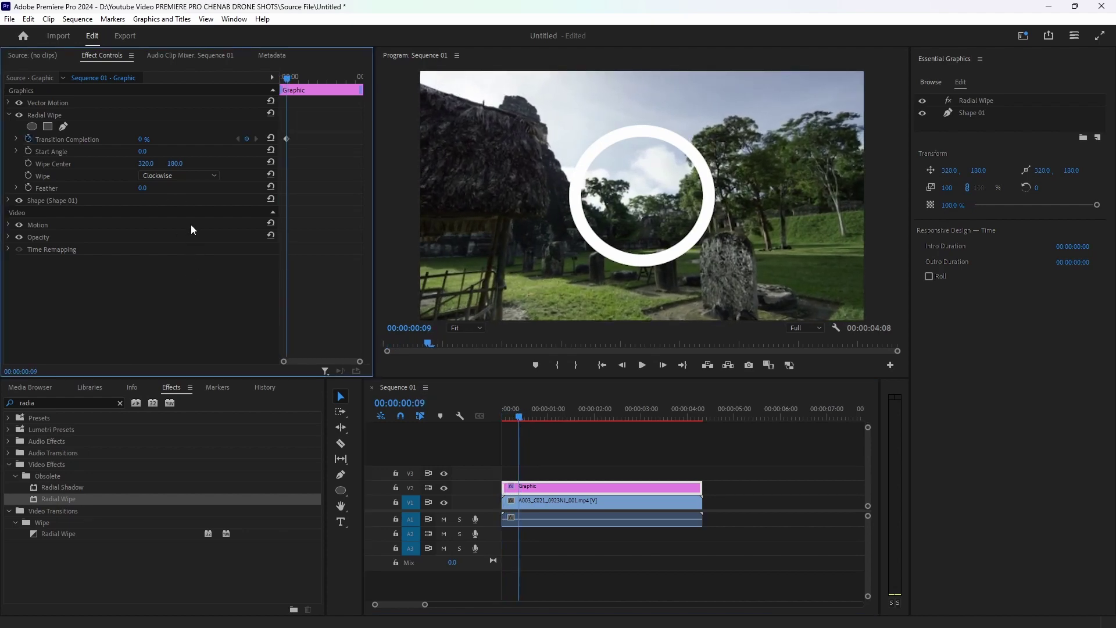
pyautogui.click(193, 176)
pyautogui.click(183, 201)
pyautogui.moveTo(142, 139); pyautogui.dragTo(200, 139)
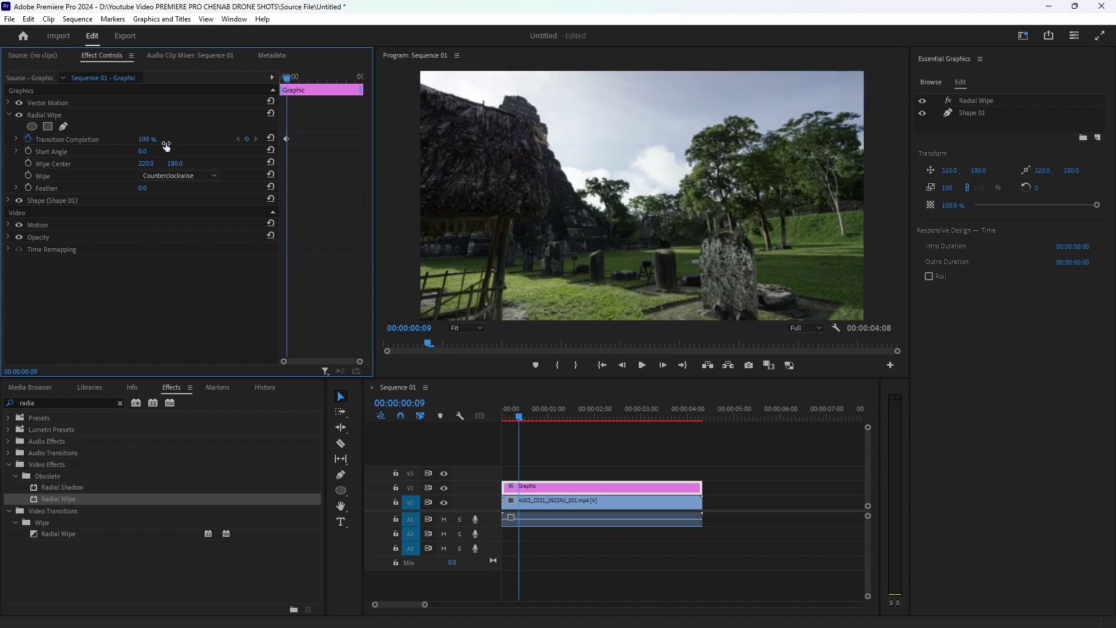
pyautogui.moveTo(520, 414); pyautogui.dragTo(616, 420)
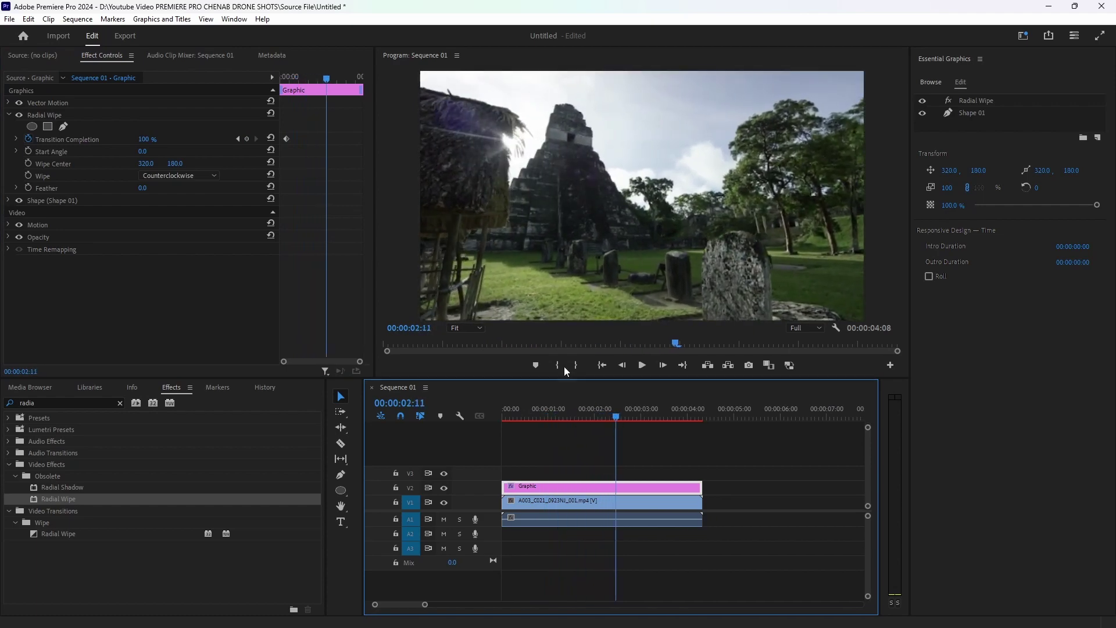
# - Add a second Transition Completion keyframe near 00:00:02:11 set to 0%
pyautogui.click(247, 139)
pyautogui.click(153, 138)
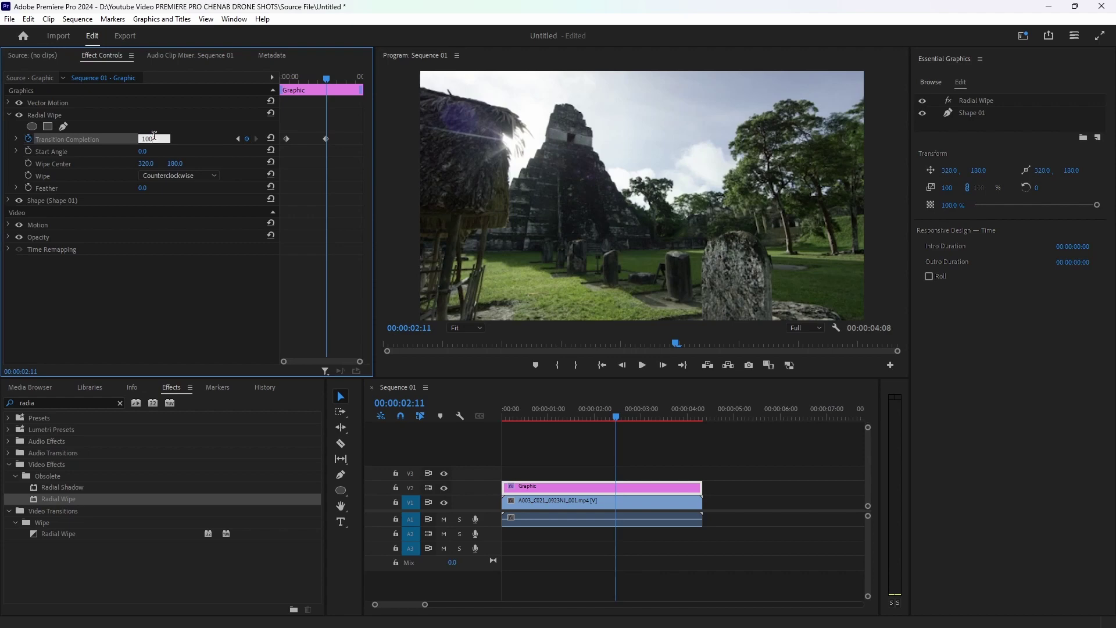
pyautogui.press('Return')
pyautogui.moveTo(154, 139); pyautogui.dragTo(88, 140)
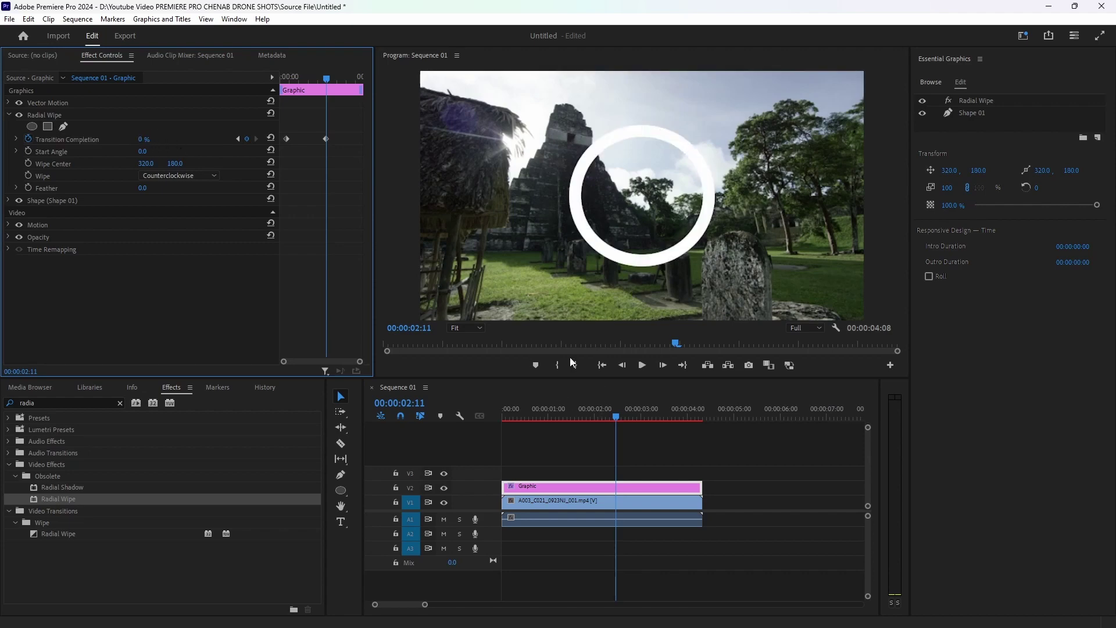
# - Play back the ring's draw-on animation twice from near the start
pyautogui.moveTo(616, 416); pyautogui.dragTo(516, 415)
pyautogui.press('space')
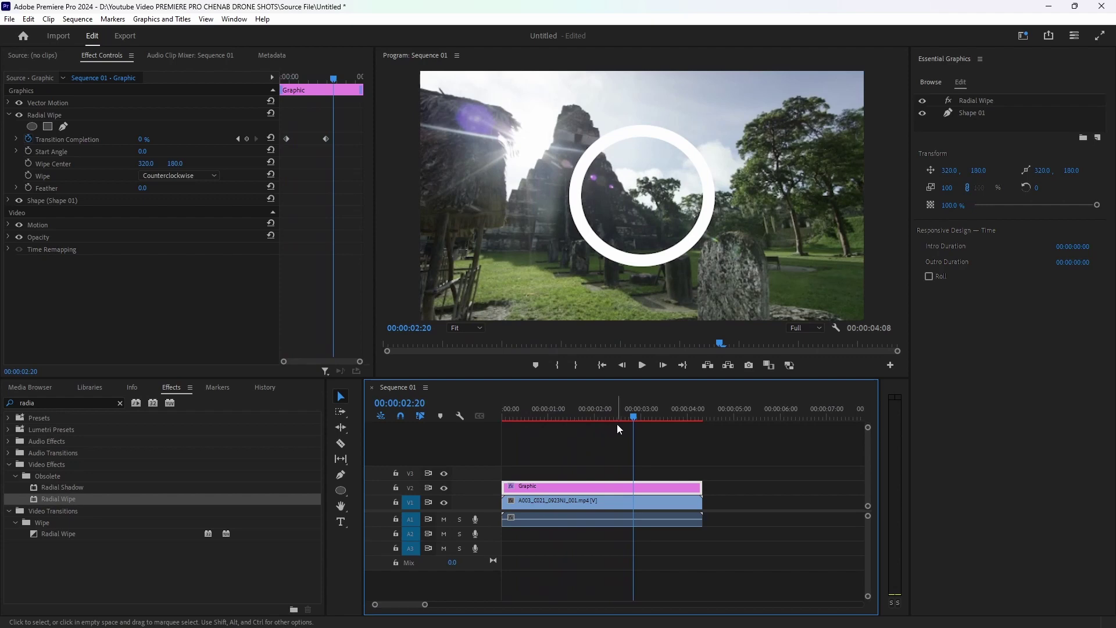
pyautogui.moveTo(630, 418); pyautogui.dragTo(516, 407)
pyautogui.press('space')
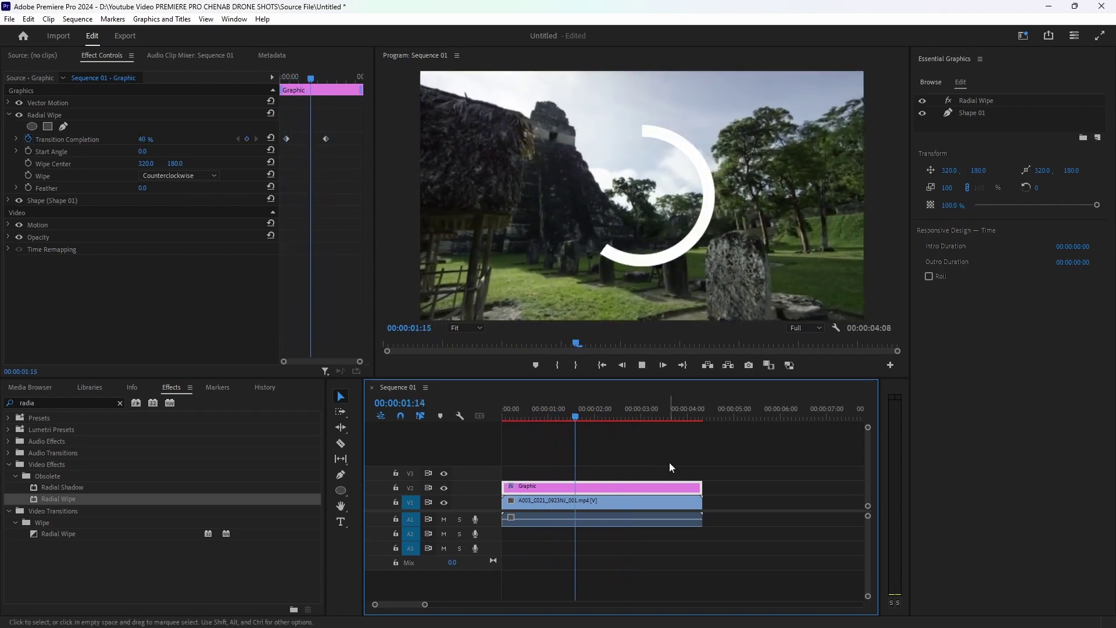
pyautogui.click(614, 418)
pyautogui.moveTo(613, 420); pyautogui.dragTo(557, 415)
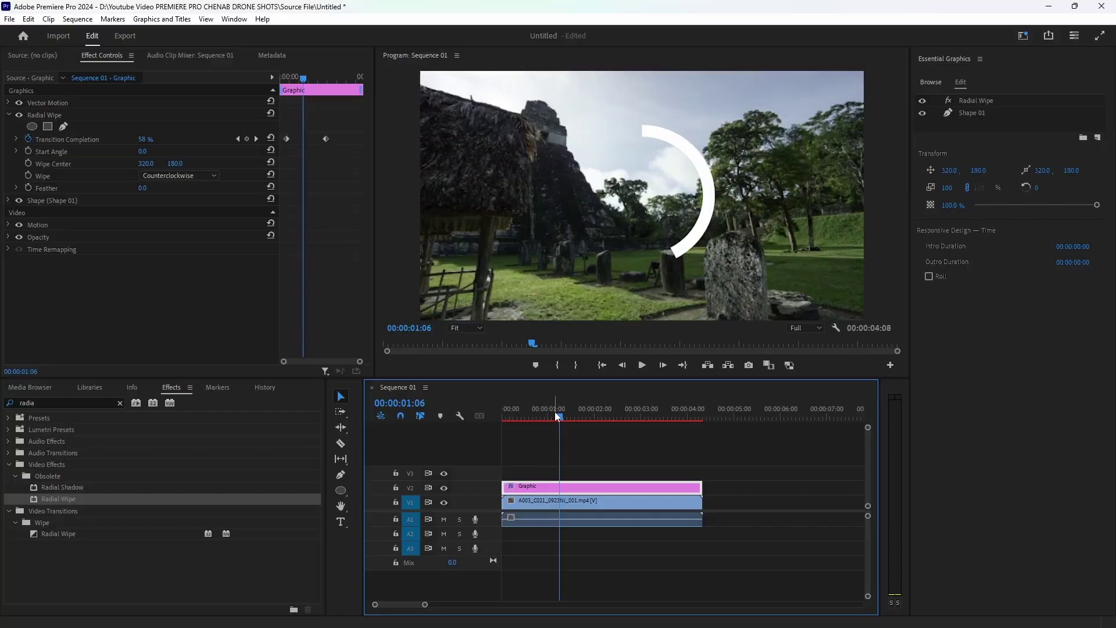
# - Apply Ease In to both Transition Completion keyframes
pyautogui.moveTo(554, 412)
pyautogui.mouseDown()
pyautogui.moveTo(587, 414)
pyautogui.moveTo(569, 416)
pyautogui.mouseUp()
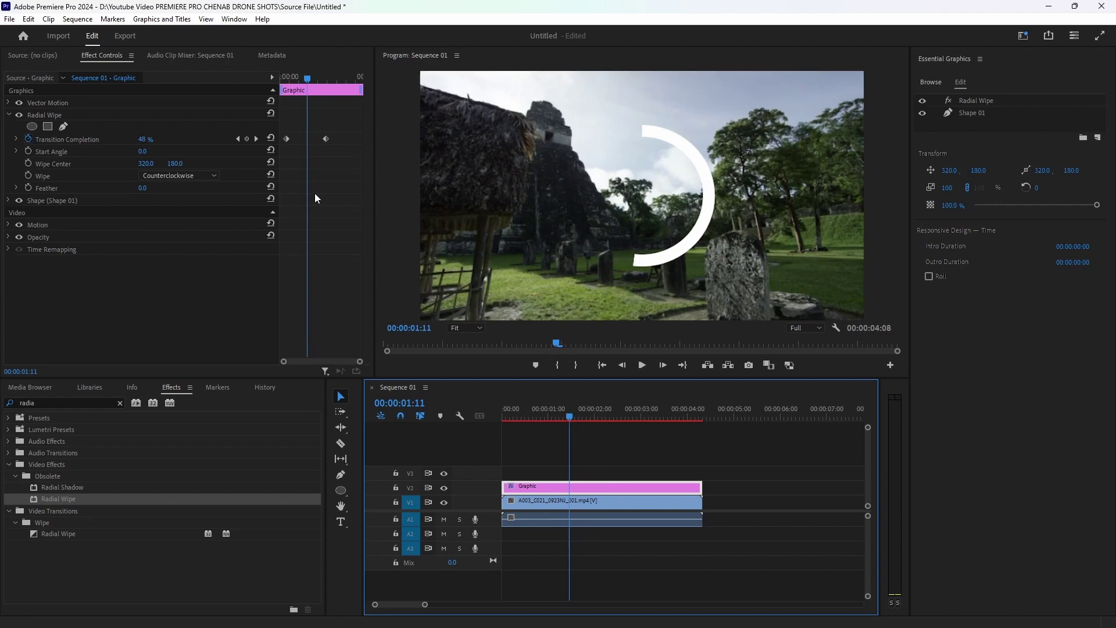
pyautogui.moveTo(341, 126); pyautogui.dragTo(295, 150)
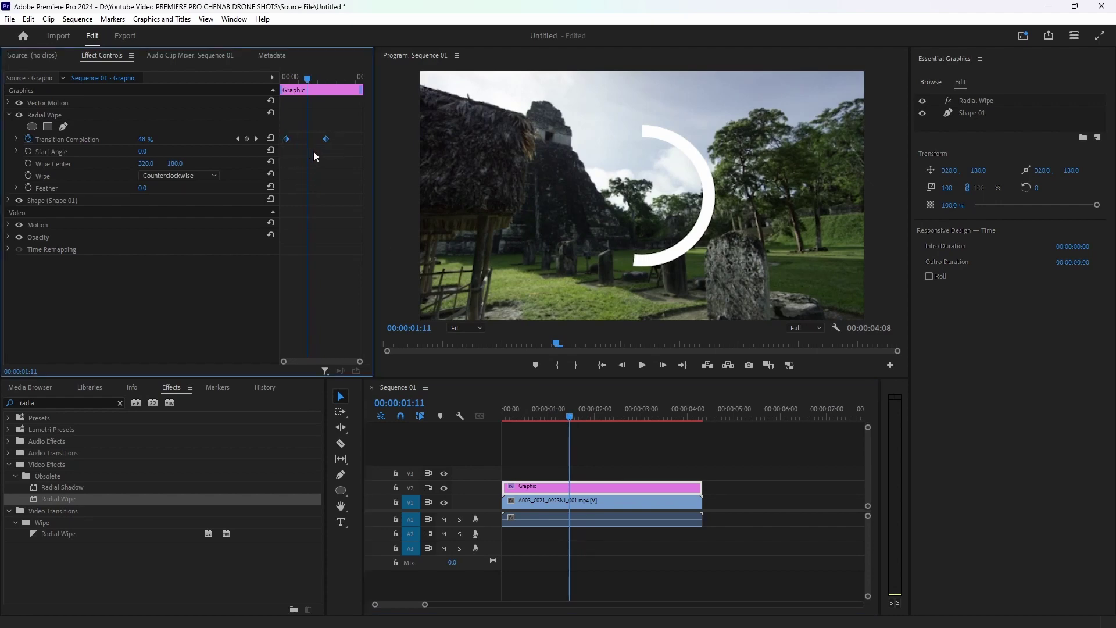
pyautogui.rightClick(327, 138)
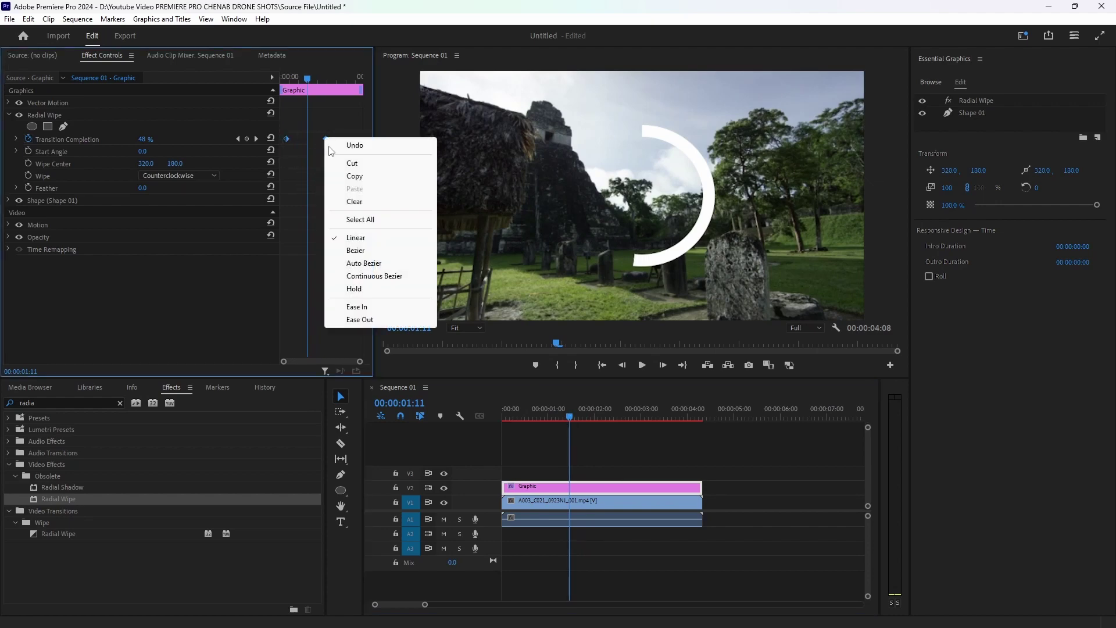
pyautogui.click(366, 308)
# - Play and scrub through the eased draw-on to check its timing
pyautogui.moveTo(572, 415); pyautogui.dragTo(521, 413)
pyautogui.press('space')
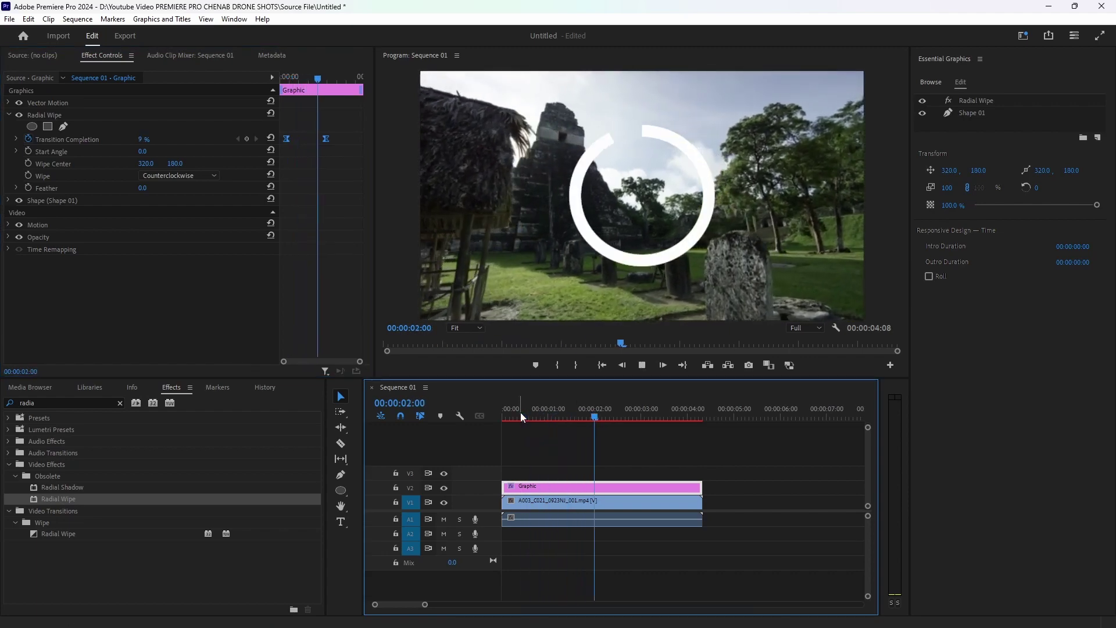
pyautogui.press('space')
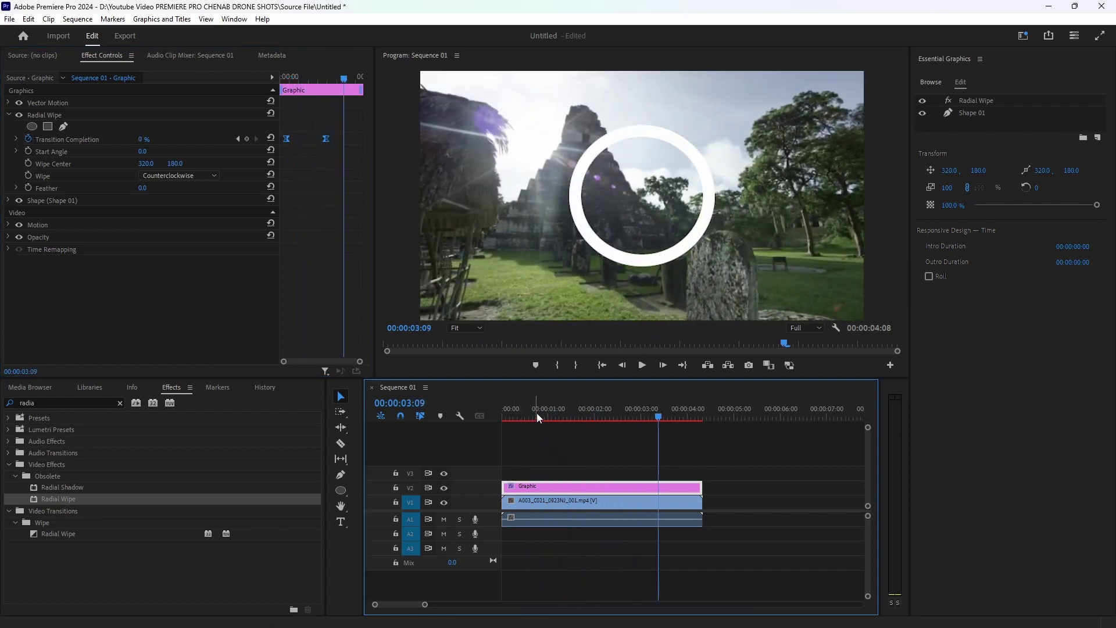
pyautogui.click(538, 416)
pyautogui.moveTo(536, 414)
pyautogui.mouseDown()
pyautogui.moveTo(546, 424)
pyautogui.moveTo(518, 412)
pyautogui.moveTo(608, 423)
pyautogui.moveTo(542, 420)
pyautogui.mouseUp()
pyautogui.press('space')
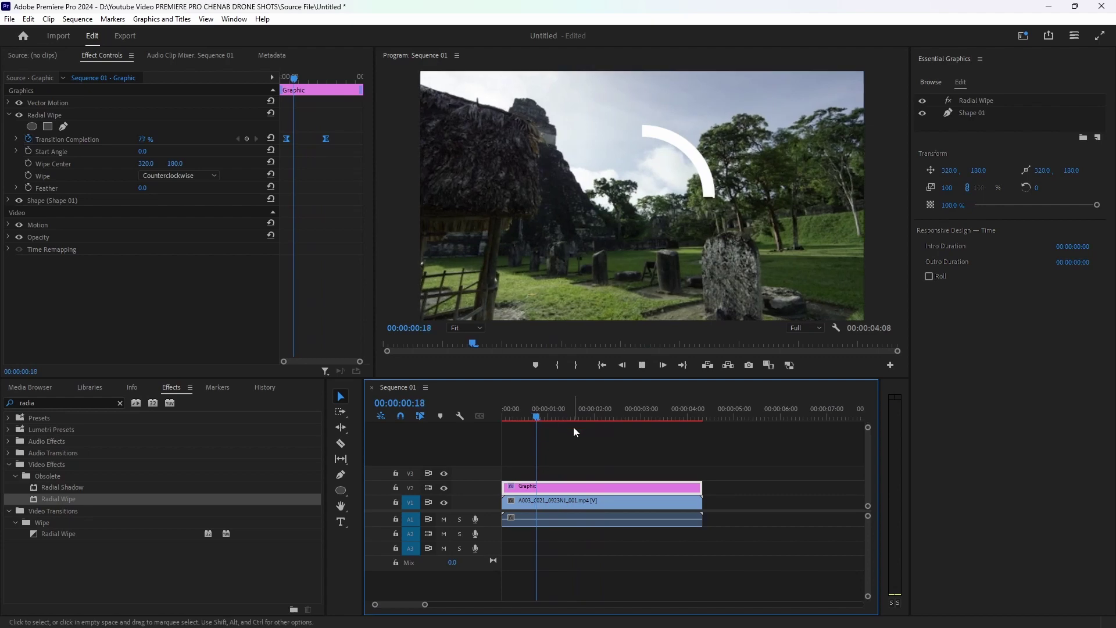
pyautogui.press('space')
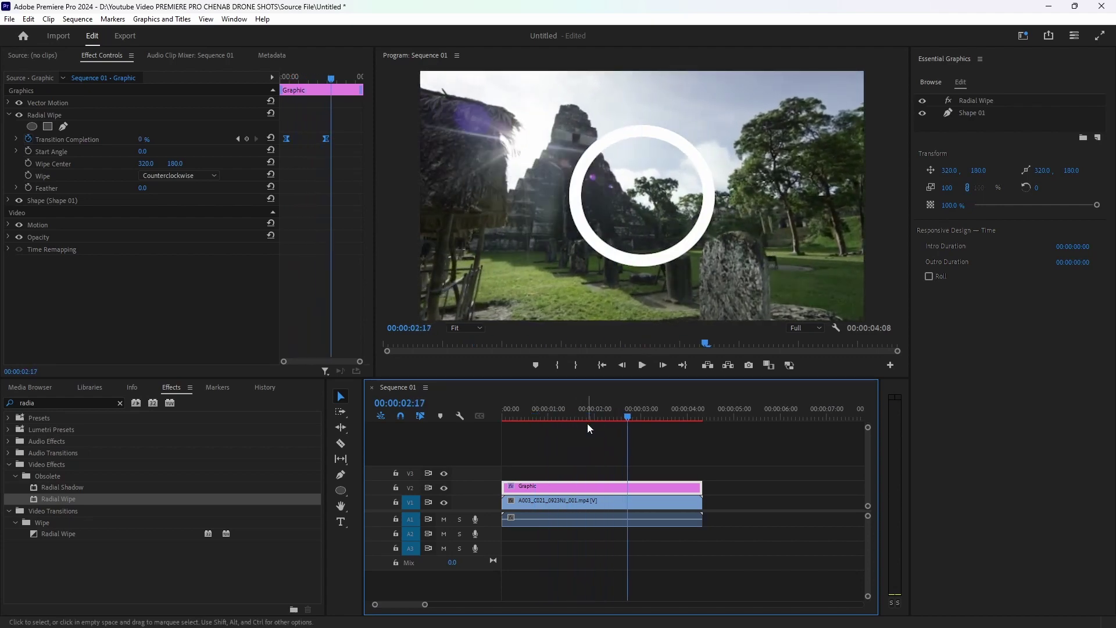
pyautogui.moveTo(626, 418); pyautogui.dragTo(575, 418)
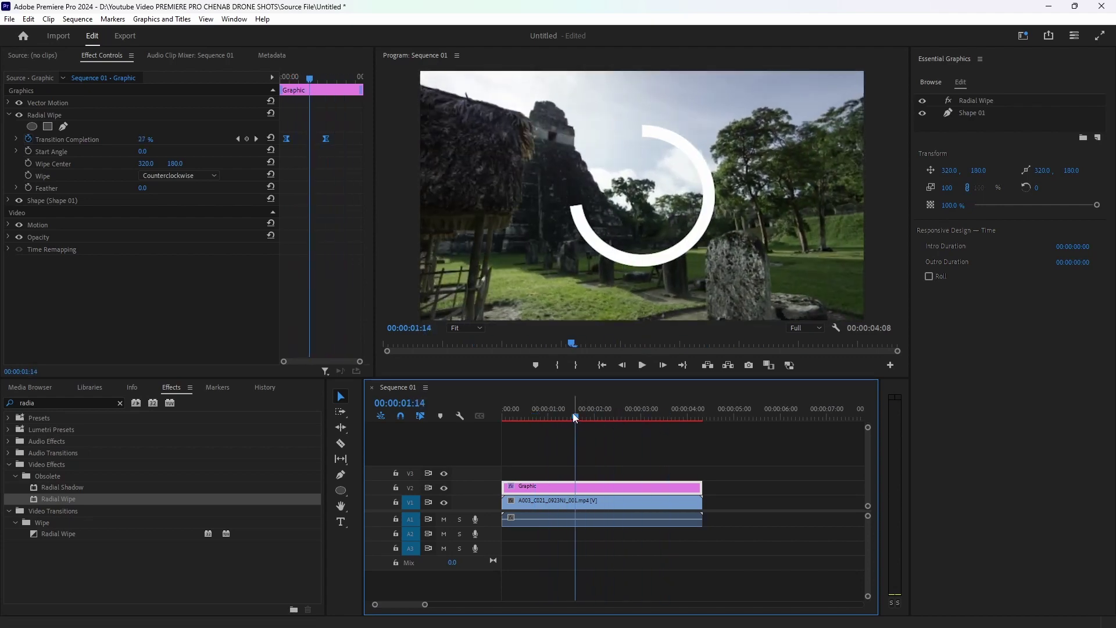
# - Expand Transition Completion's velocity graph, play the eased animation, and set Feather to 18
pyautogui.click(16, 139)
pyautogui.moveTo(362, 365)
pyautogui.mouseDown()
pyautogui.moveTo(345, 365)
pyautogui.moveTo(362, 365)
pyautogui.mouseUp()
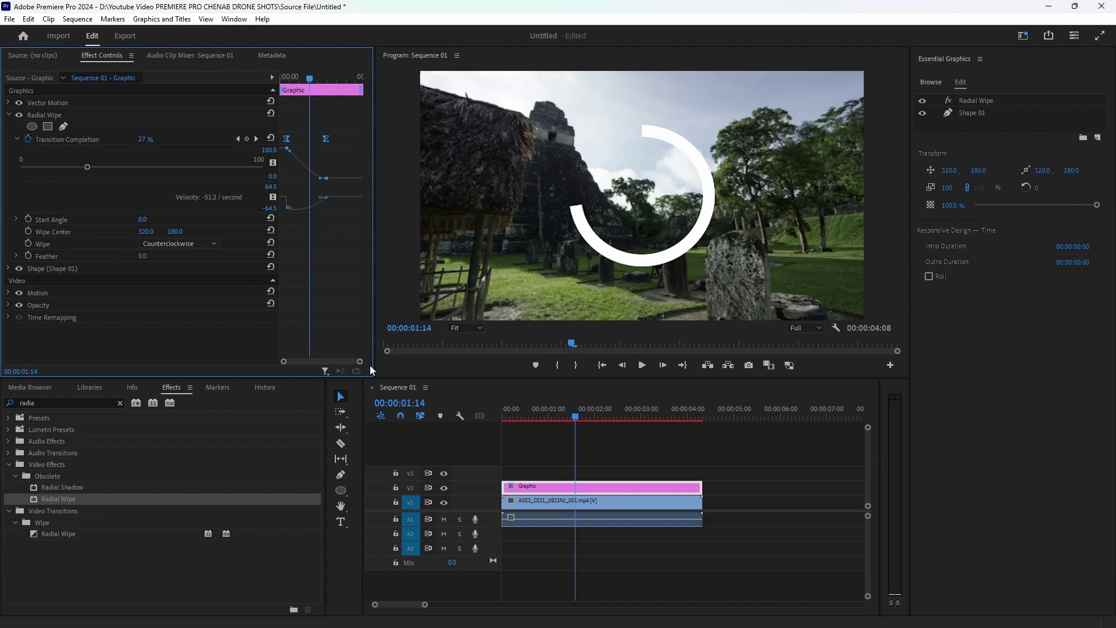
pyautogui.moveTo(581, 417); pyautogui.dragTo(522, 414)
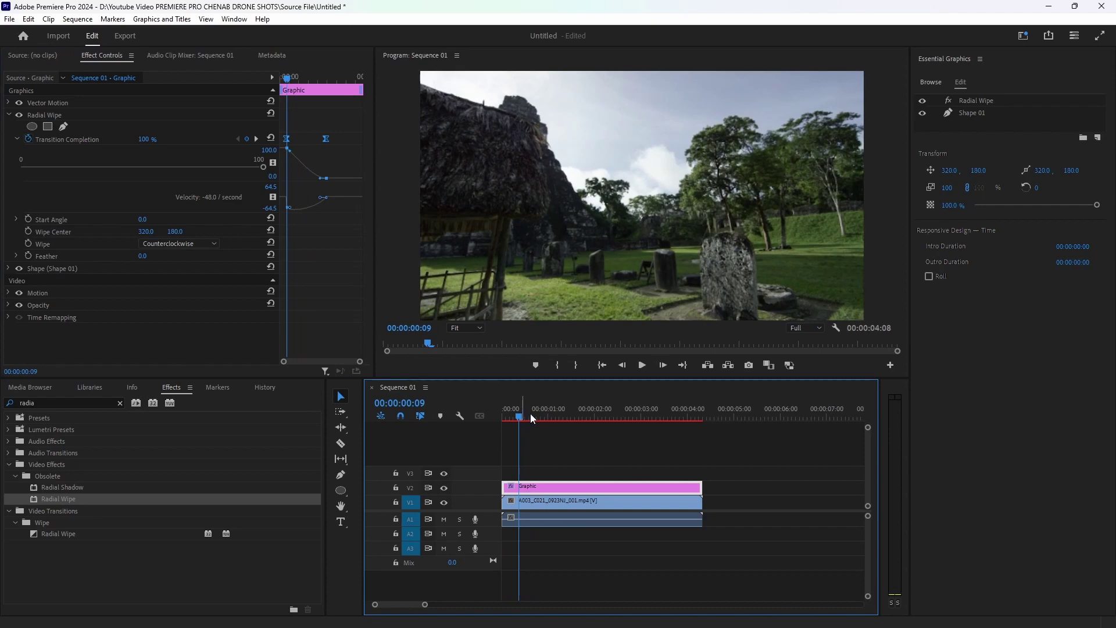
pyautogui.press('space')
pyautogui.moveTo(582, 409)
pyautogui.mouseDown()
pyautogui.moveTo(614, 416)
pyautogui.moveTo(581, 414)
pyautogui.mouseUp()
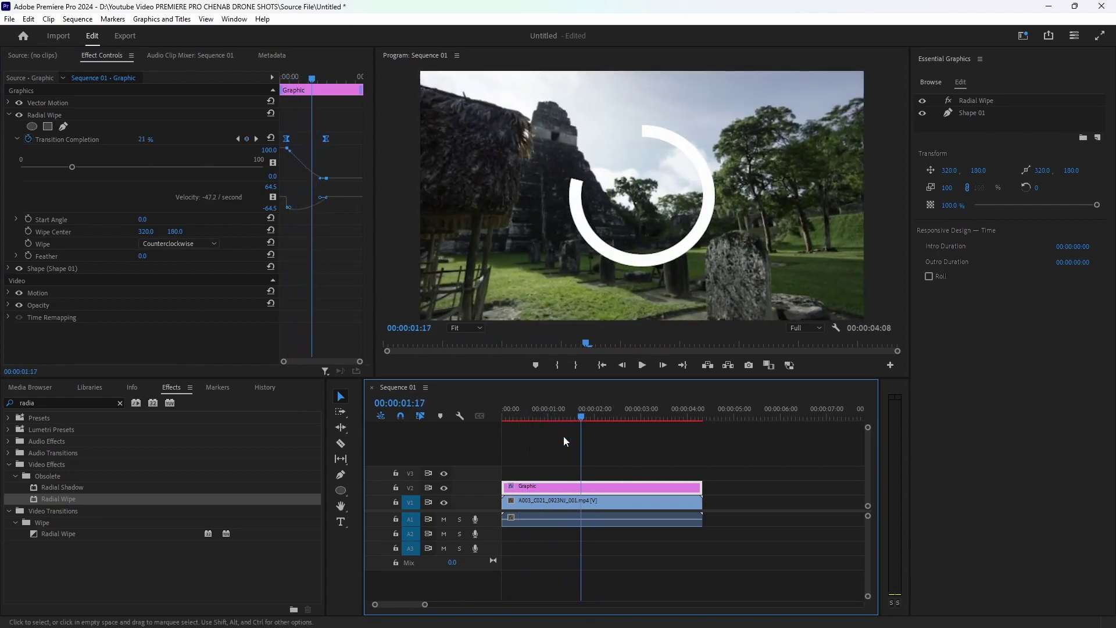
pyautogui.moveTo(143, 259); pyautogui.dragTo(172, 259)
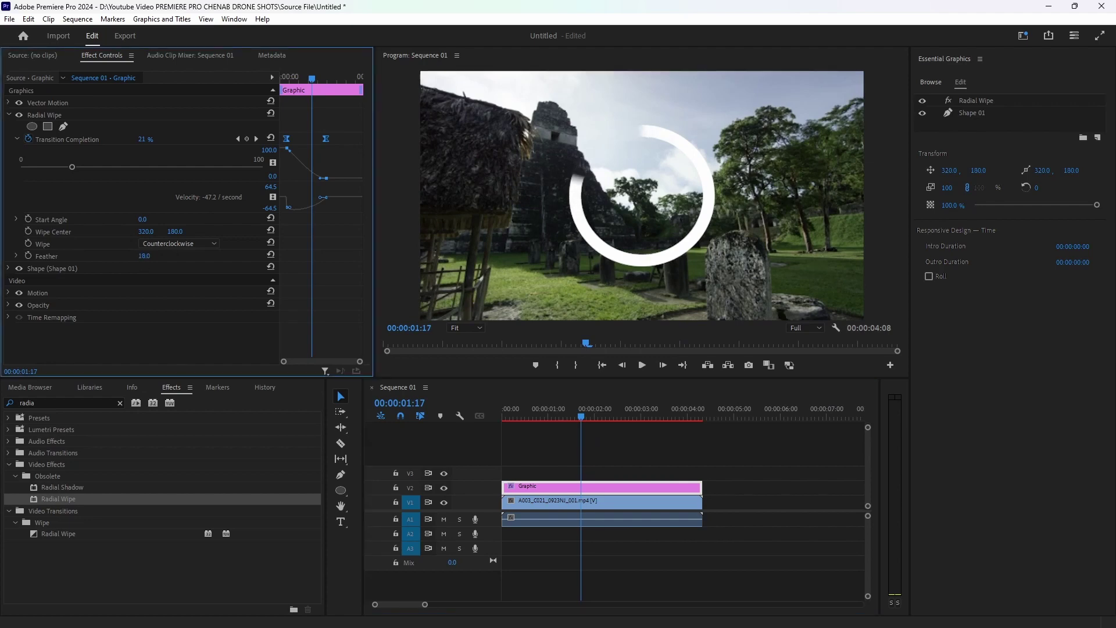
# - Preview the feathered draw-on, then test shifting Wipe Center X and restore it to 320
pyautogui.moveTo(557, 414); pyautogui.dragTo(525, 414)
pyautogui.press('space')
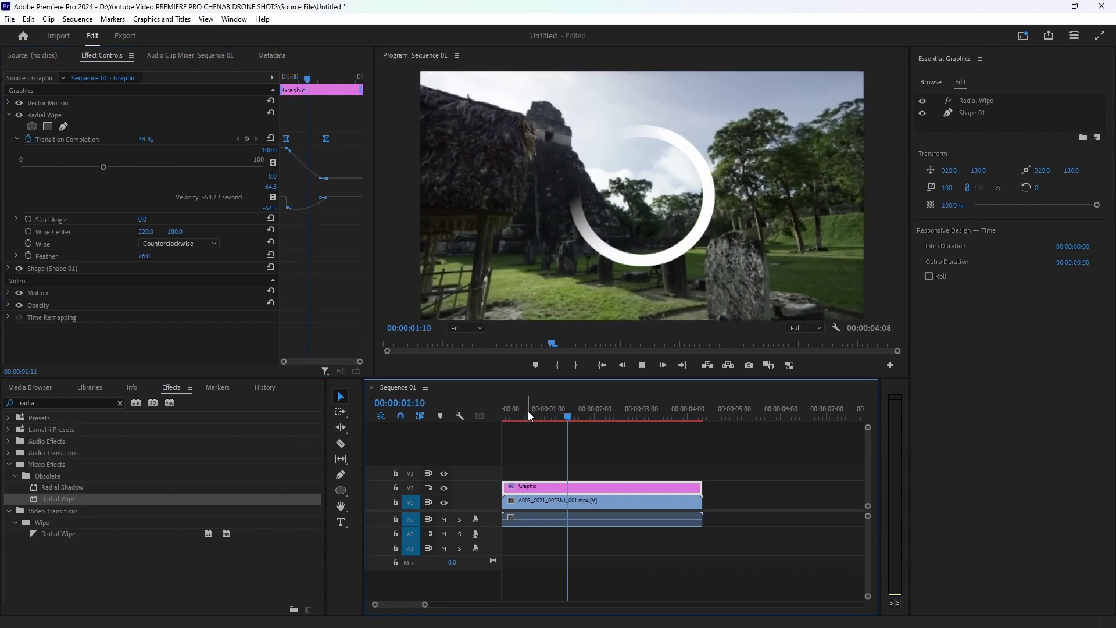
pyautogui.press('space')
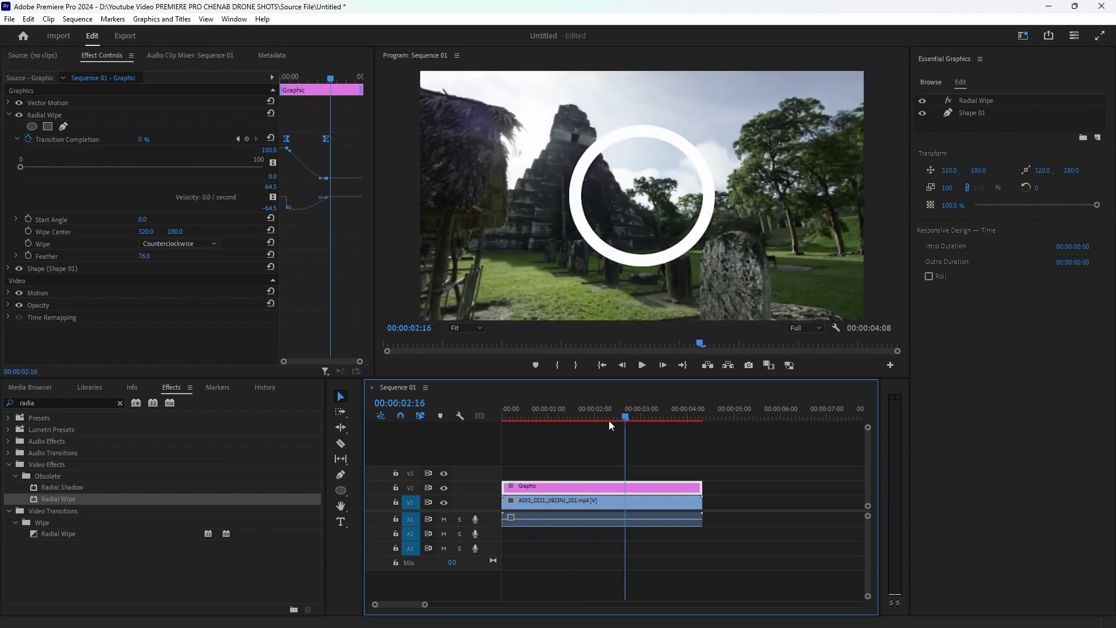
pyautogui.moveTo(600, 418); pyautogui.dragTo(556, 418)
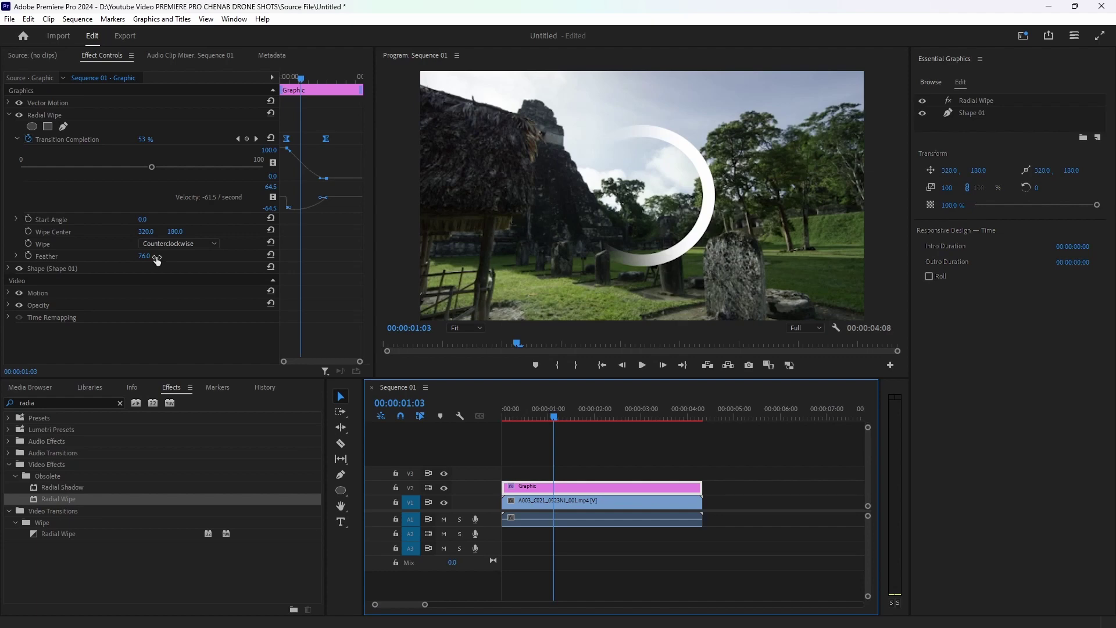
pyautogui.moveTo(146, 231); pyautogui.dragTo(181, 232)
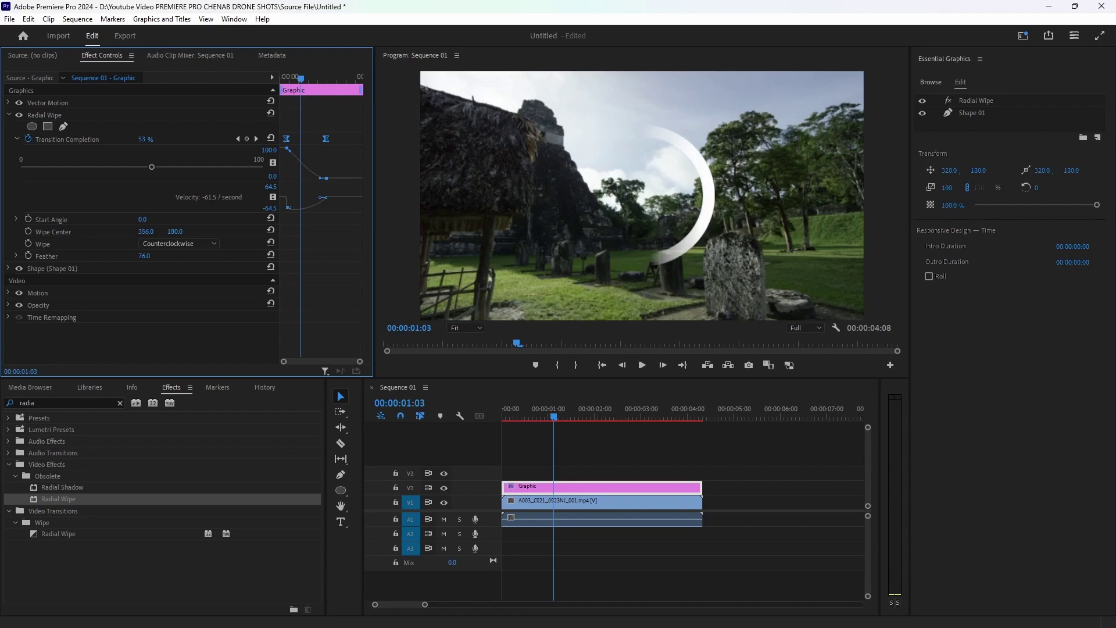
pyautogui.hotkey('ctrl', 'z')
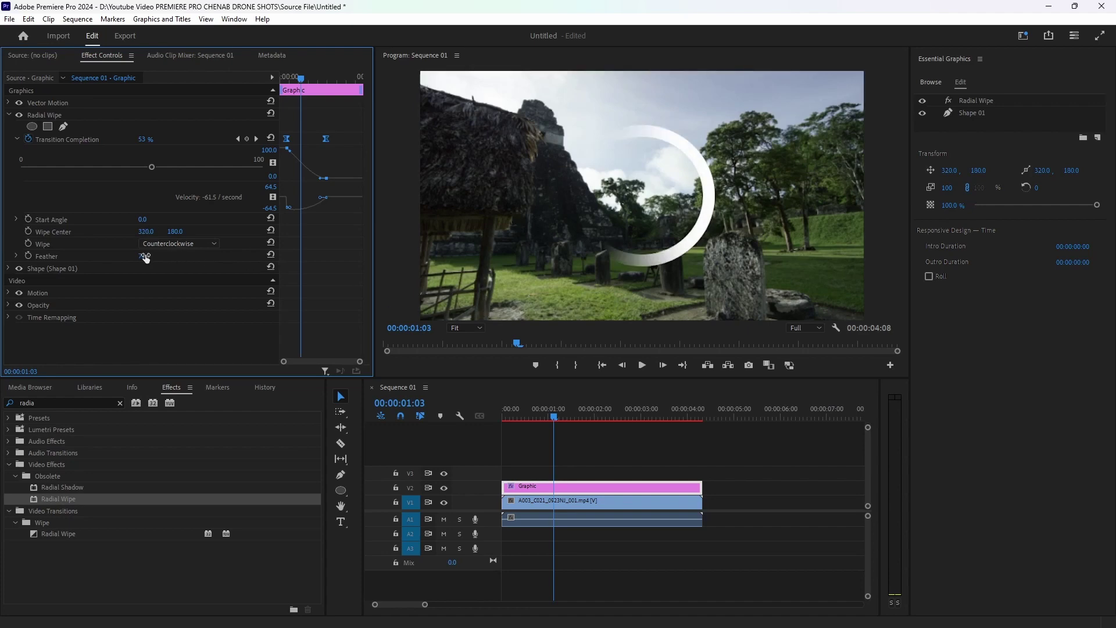